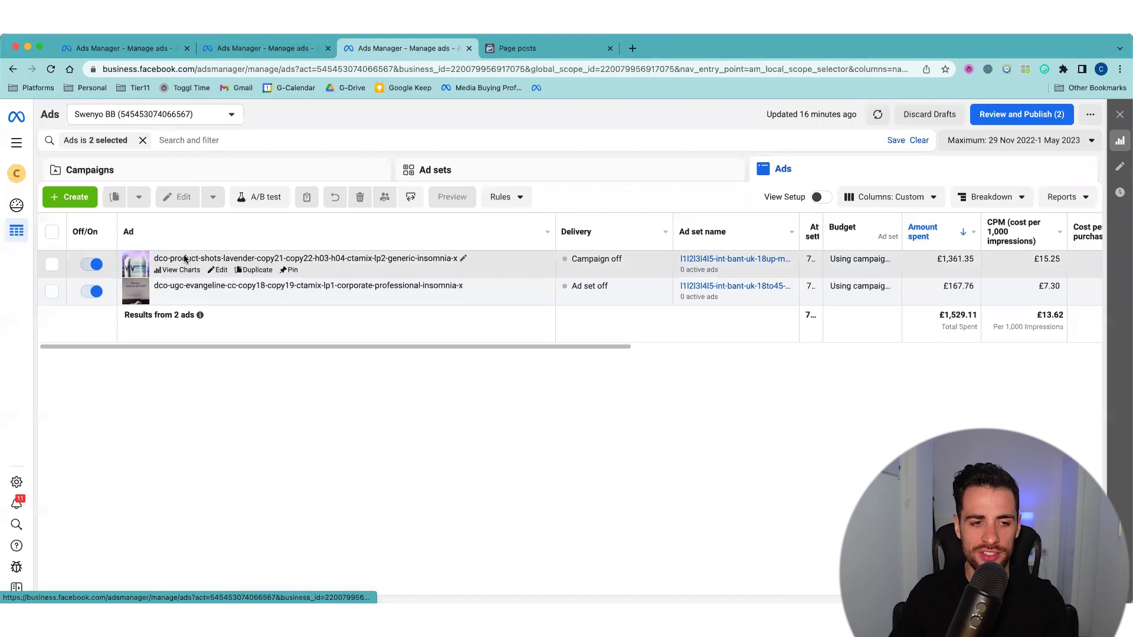
Step: Select the lavender product-shots ad in the ads table instead of the corporate professional one
click(51, 292)
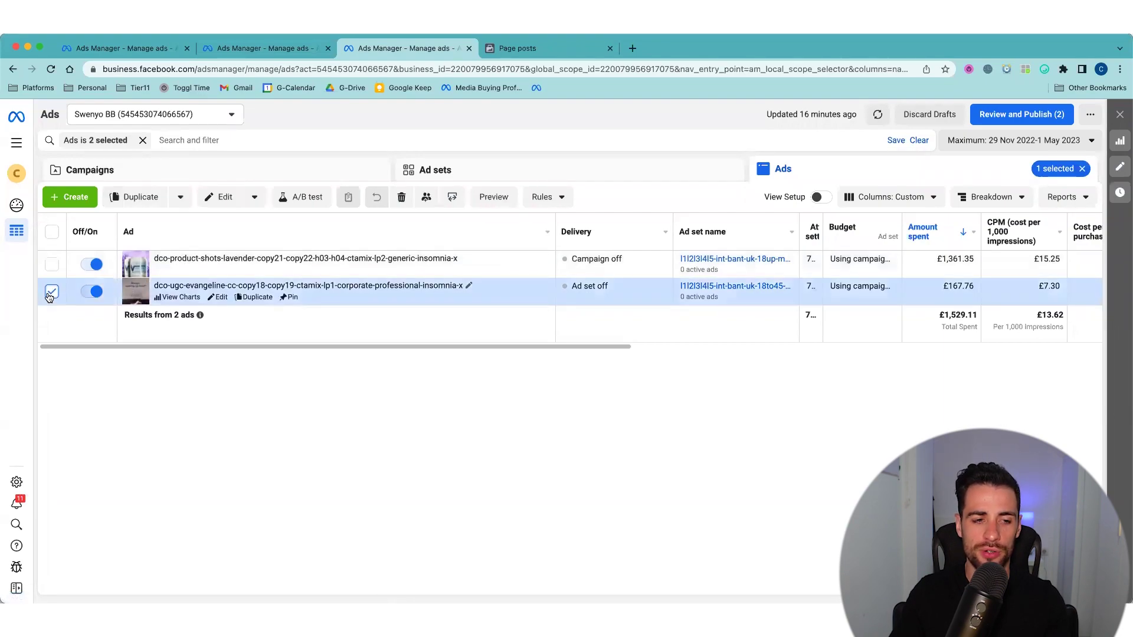
click(51, 292)
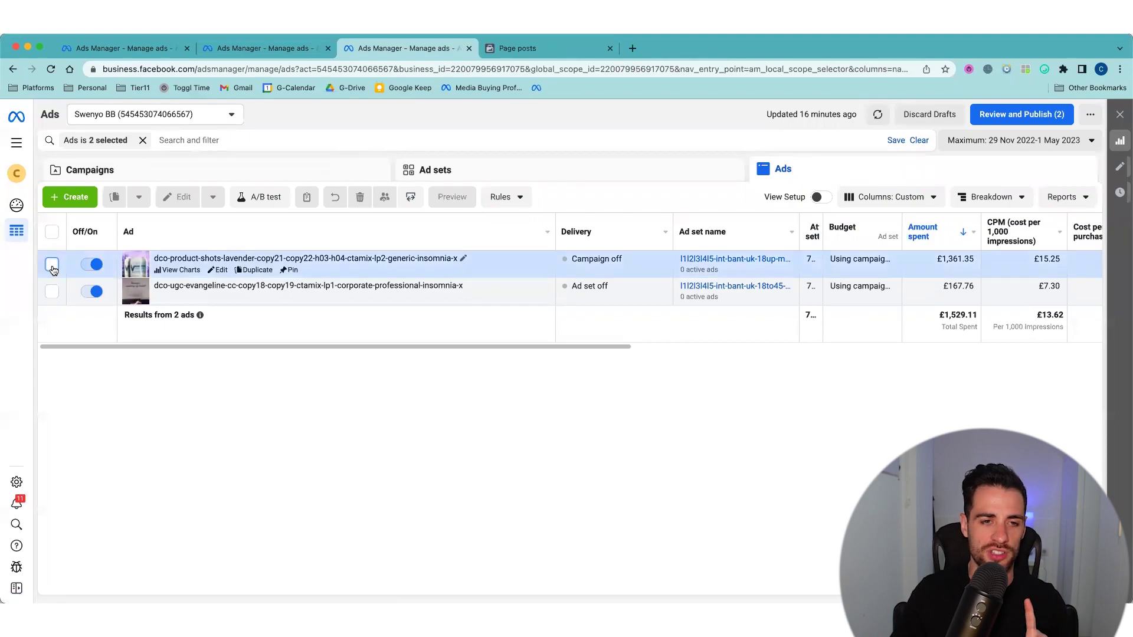
click(52, 265)
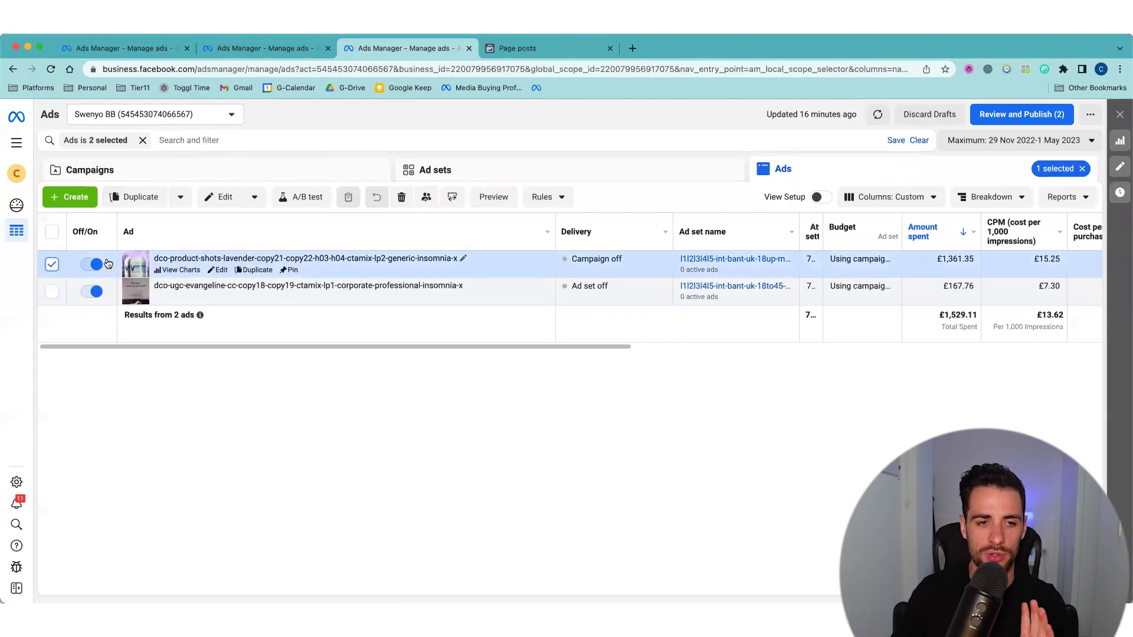
click(256, 199)
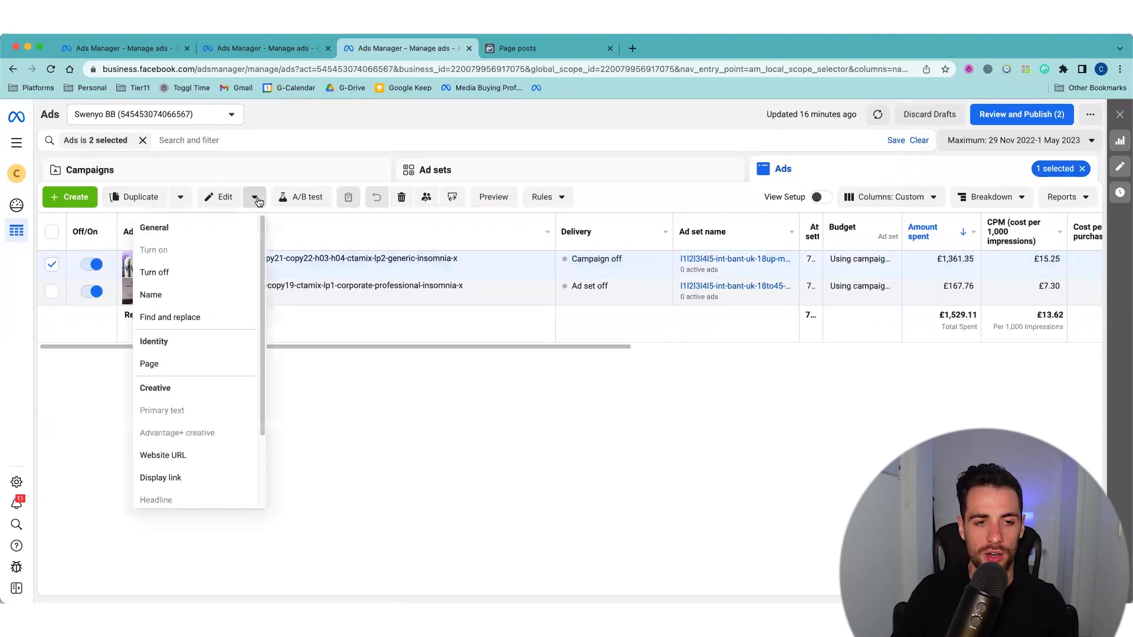
click(508, 345)
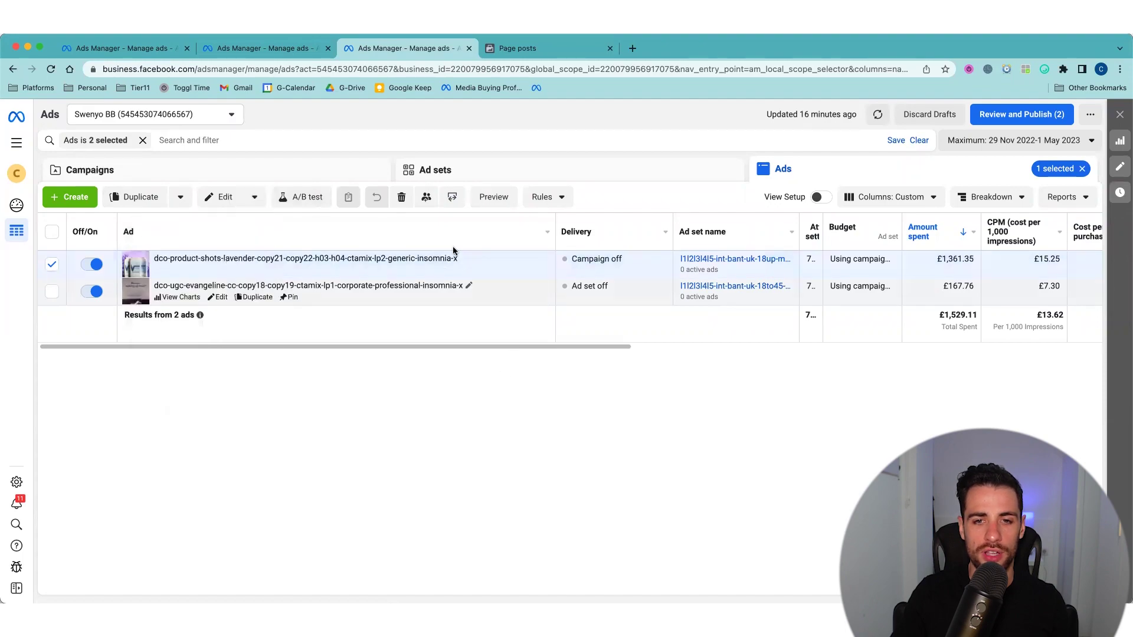
Step: Open the lavender ad's Facebook post with comments from its preview's share options
click(497, 198)
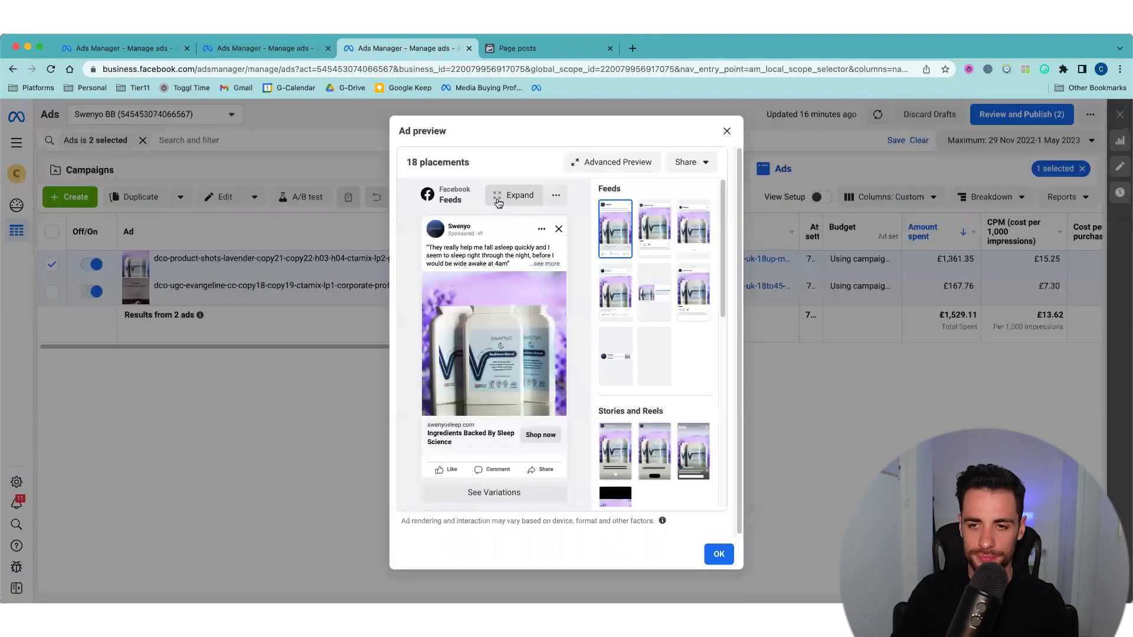
click(706, 162)
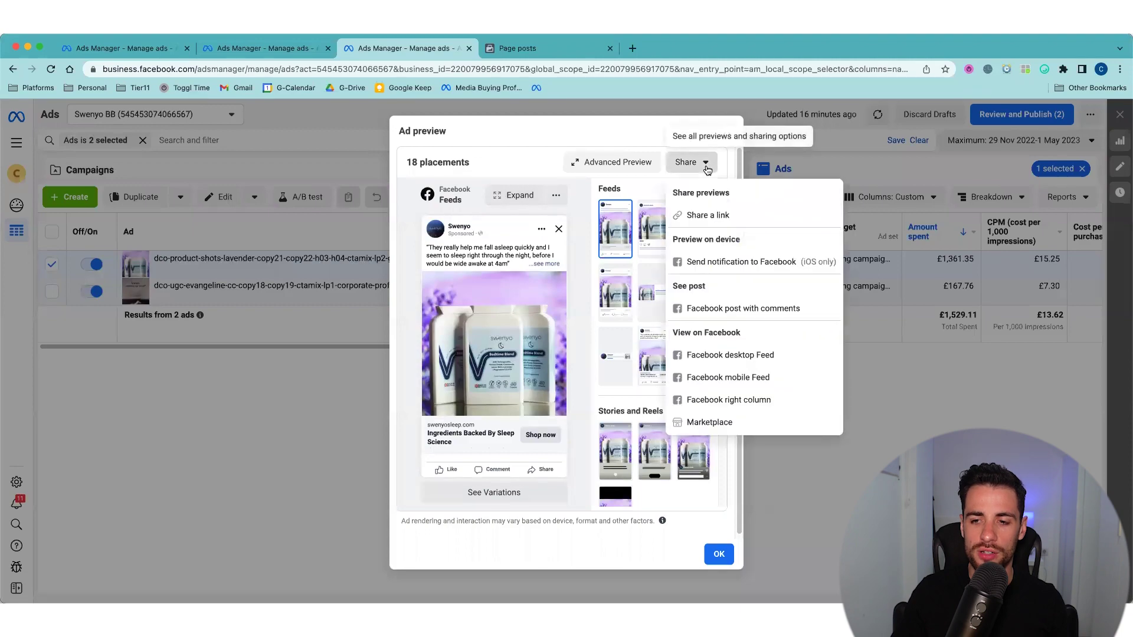
click(716, 313)
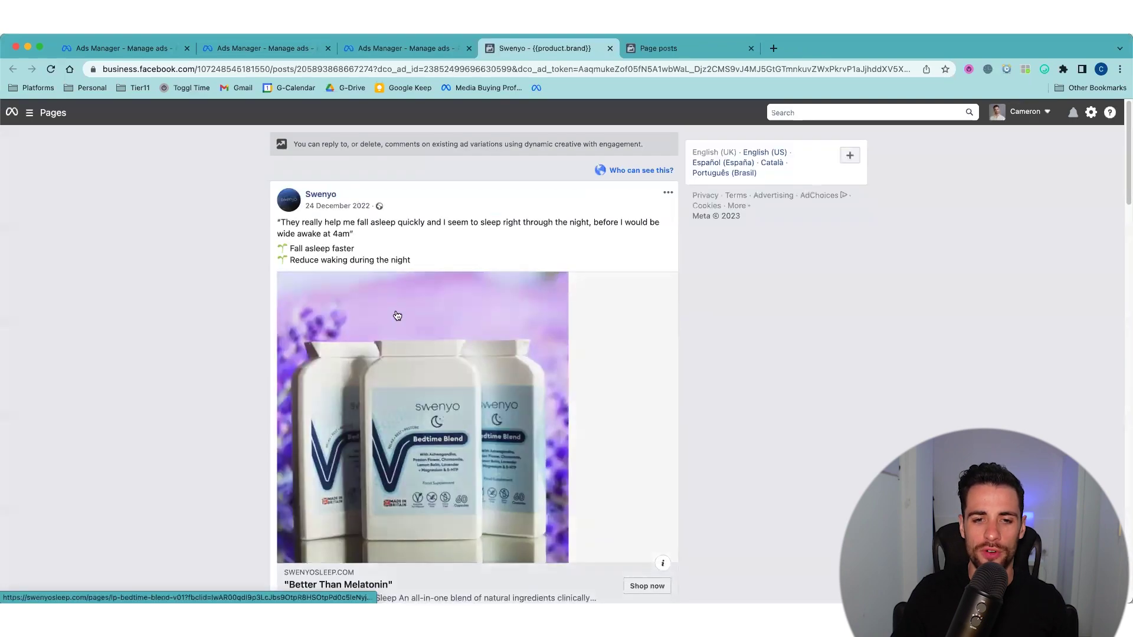
Step: Scroll through the Swenyo lavender post's ad variations and comments, then back to the top
scroll(395, 313, down, 12)
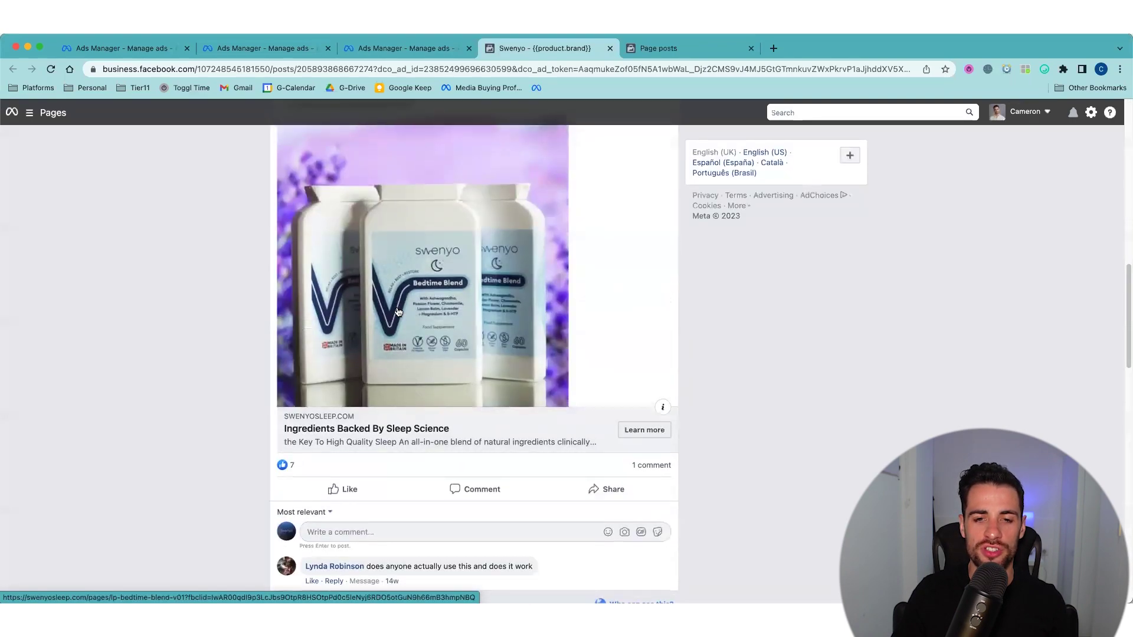
scroll(398, 312, down, 10)
scroll(398, 313, up, 20)
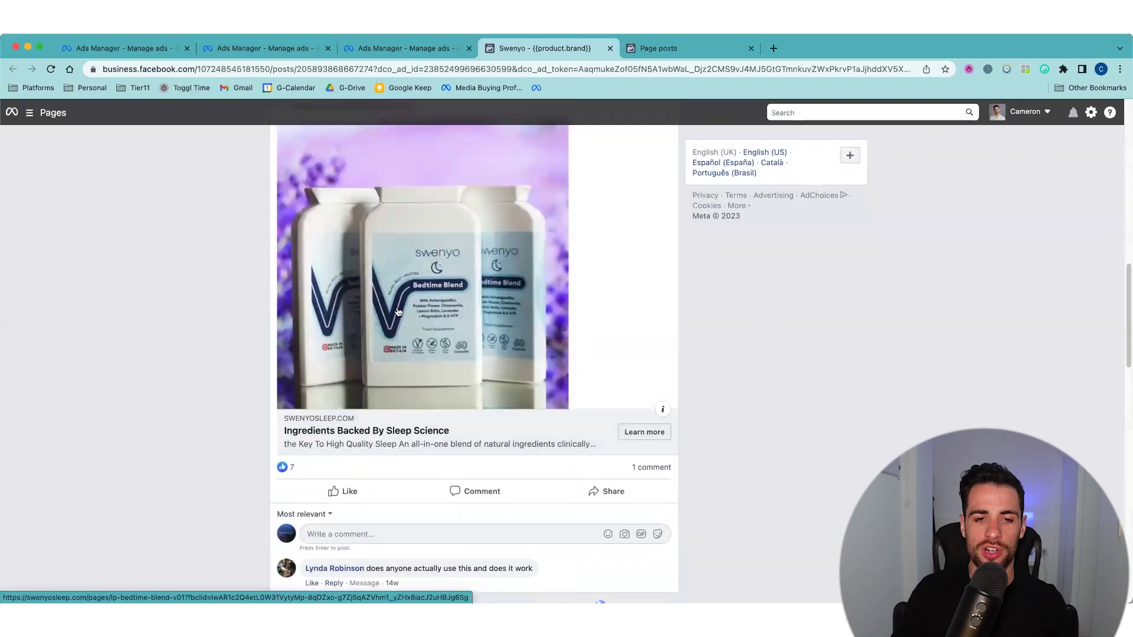
scroll(378, 255, down, 3)
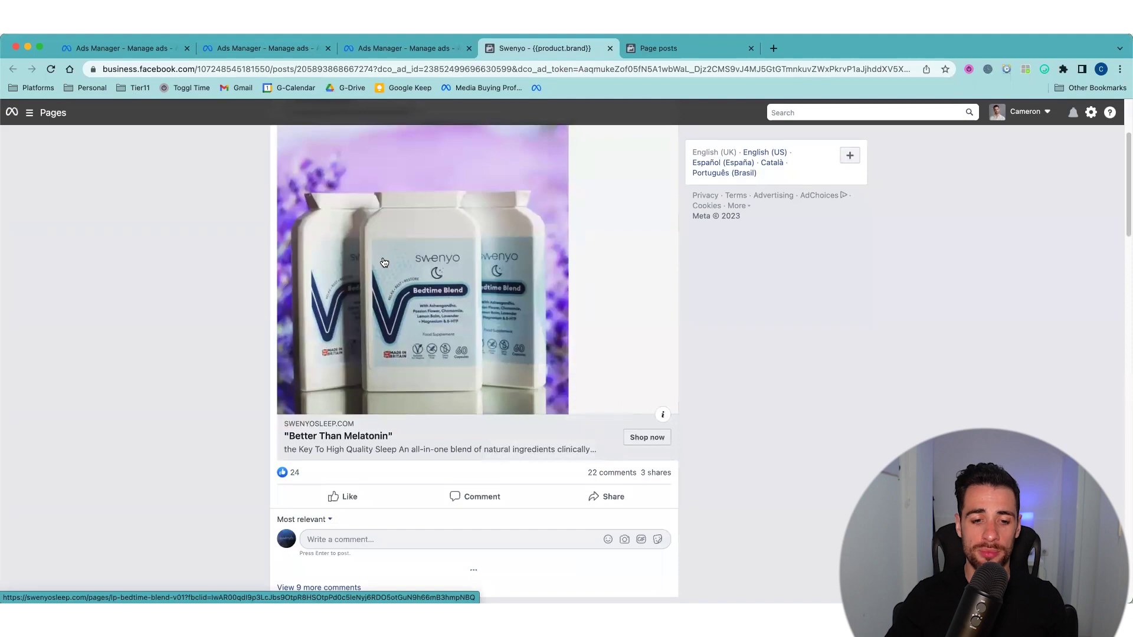
scroll(371, 271, down, 3)
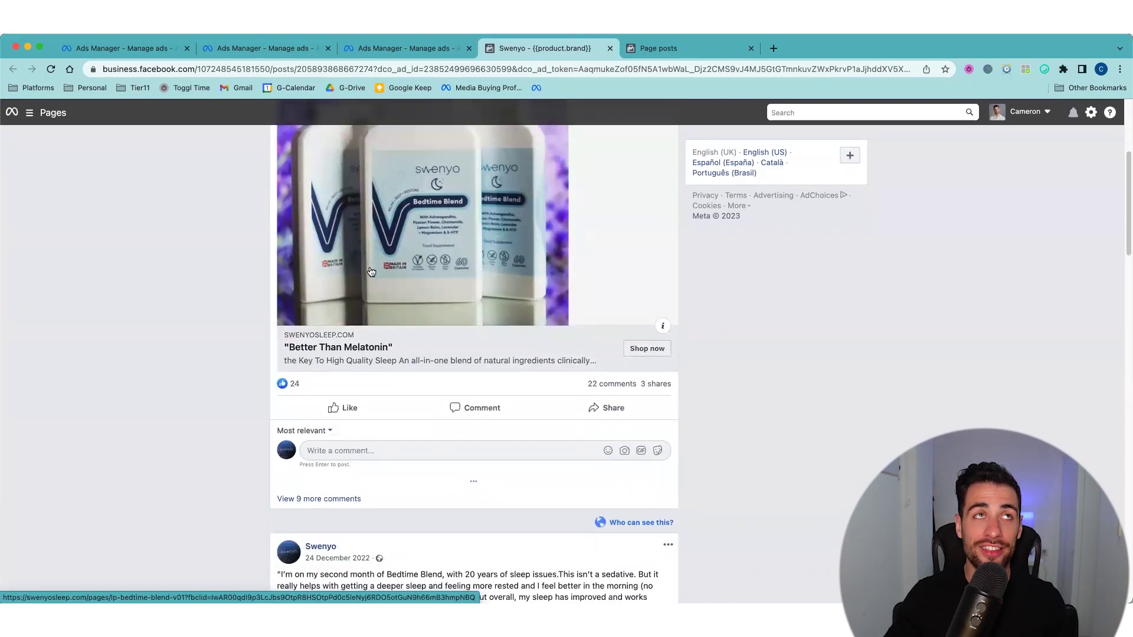
scroll(371, 272, down, 2)
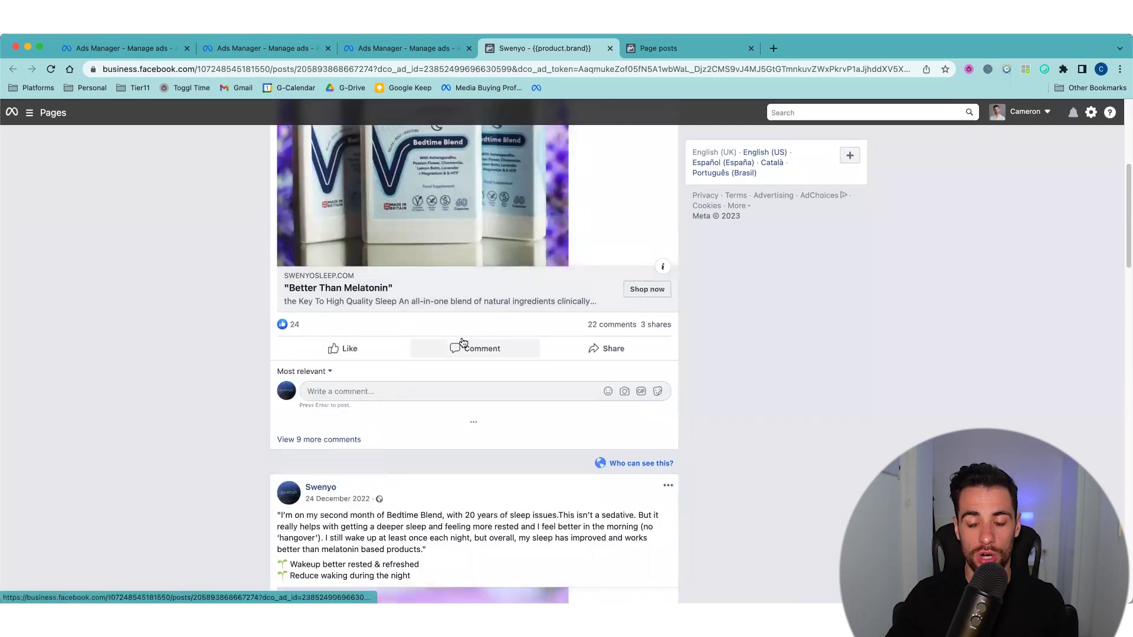
scroll(464, 342, down, 10)
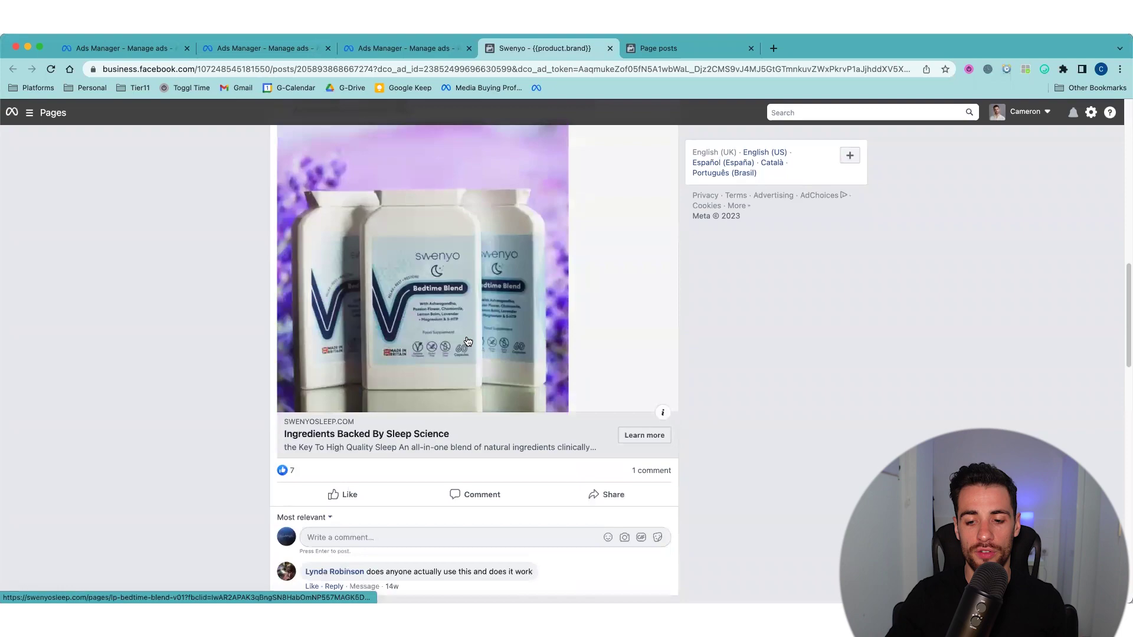
scroll(448, 366, up, 12)
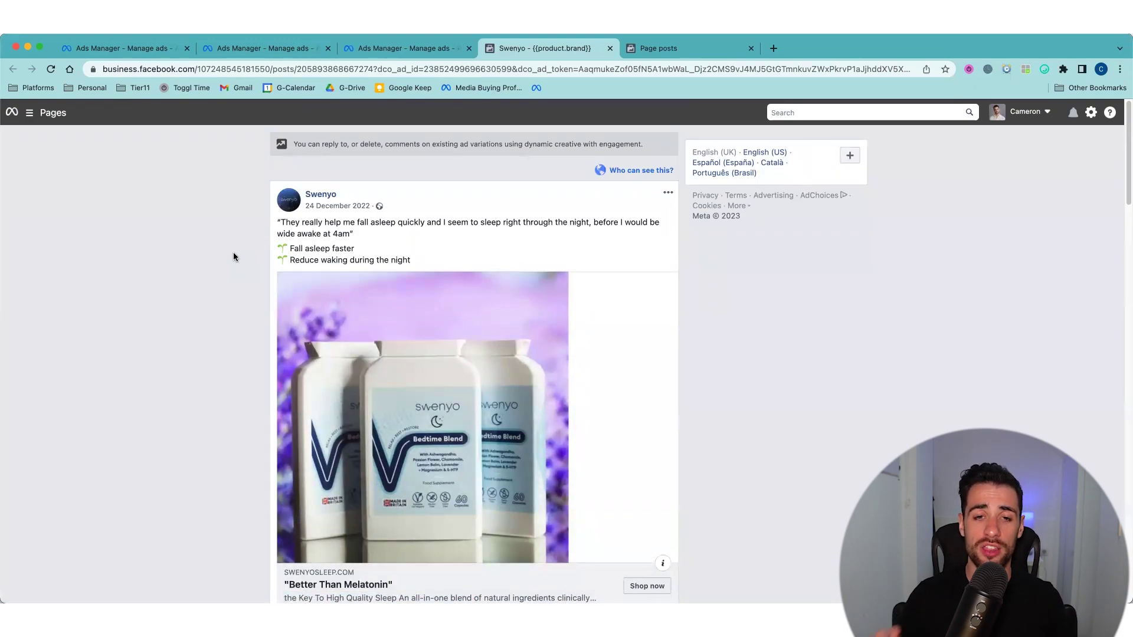
scroll(400, 194, down, 2)
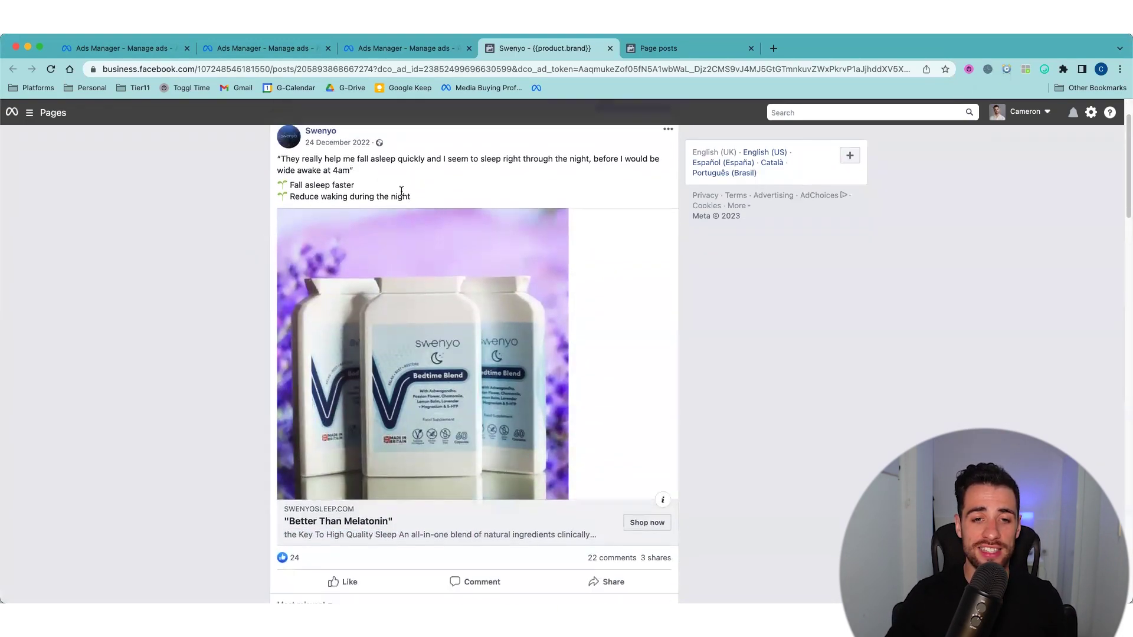
scroll(354, 356, up, 2)
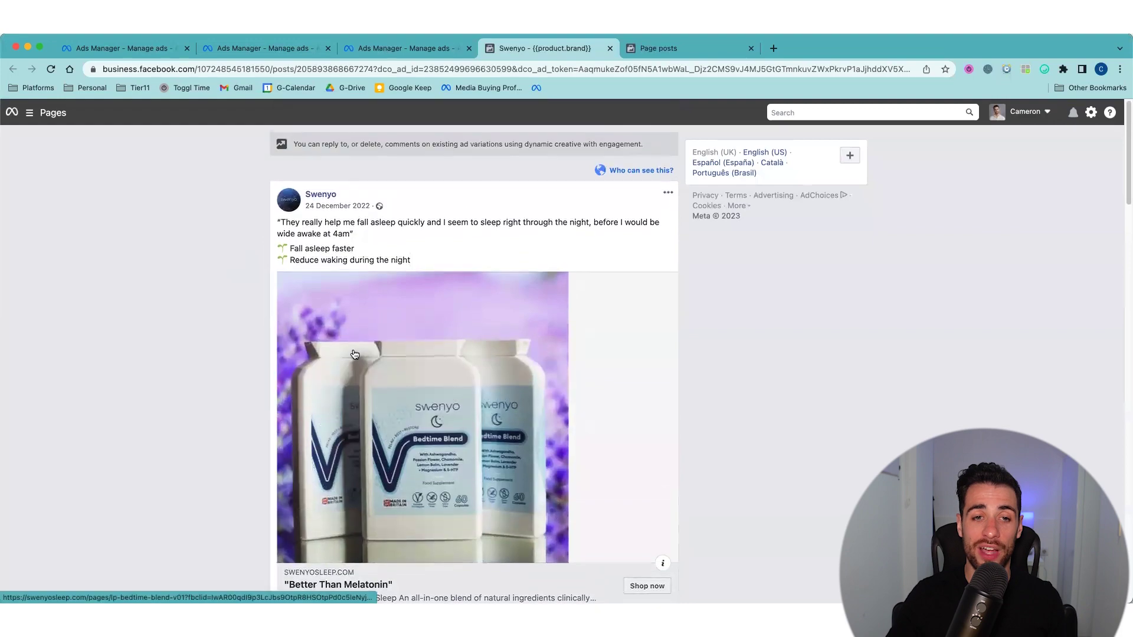
Step: Open the lavender post's standalone permalink page from its date
click(329, 211)
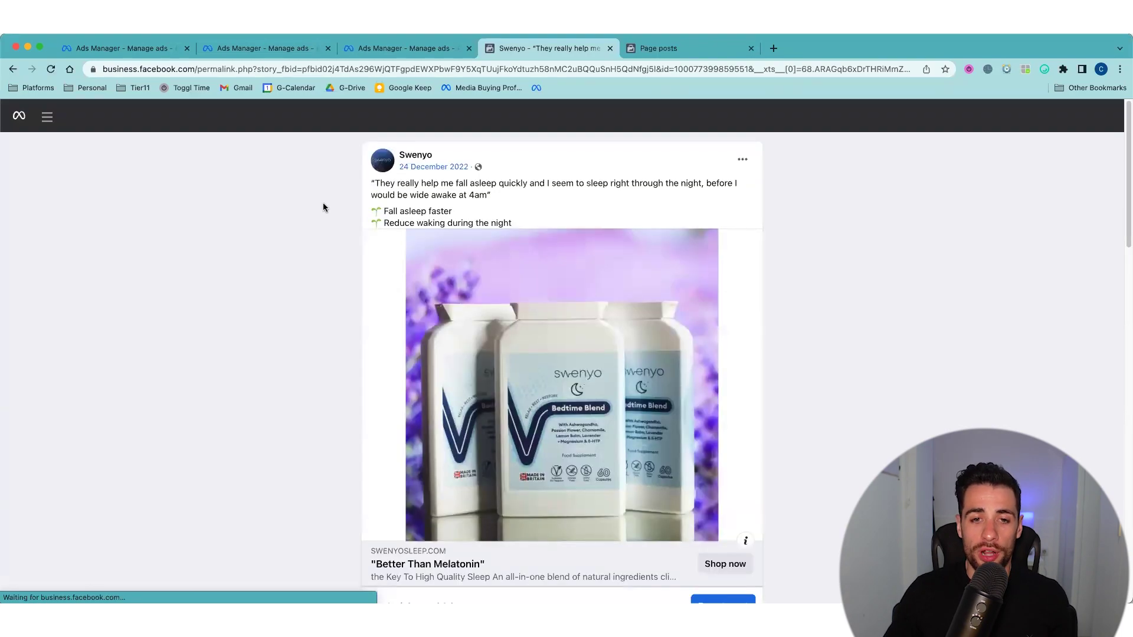
scroll(346, 269, down, 15)
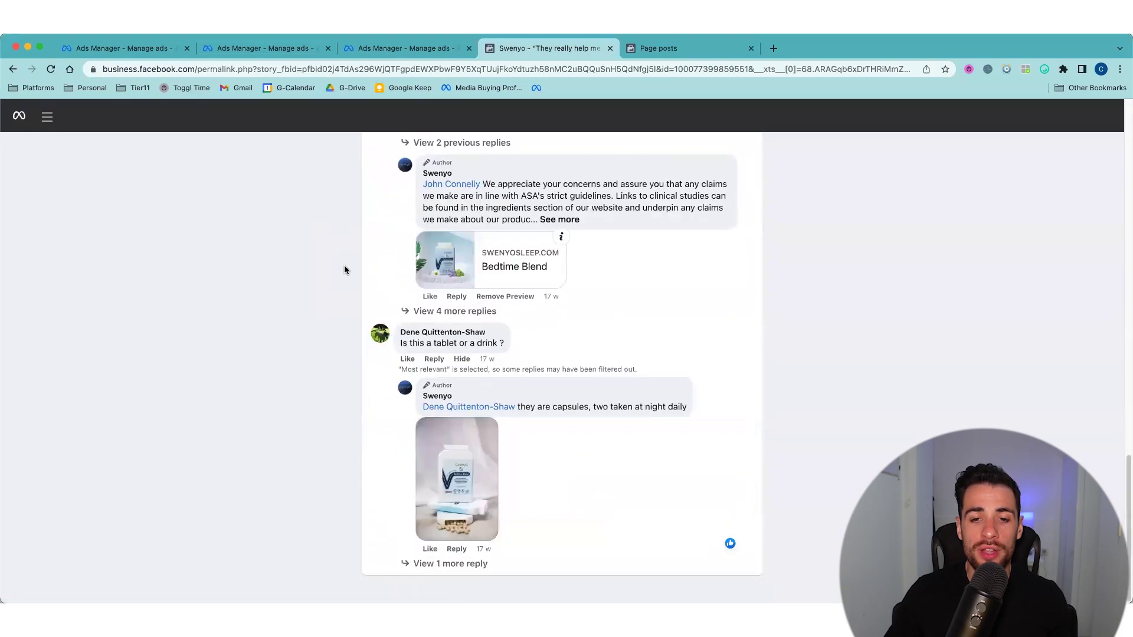
scroll(346, 269, up, 12)
scroll(345, 269, up, 4)
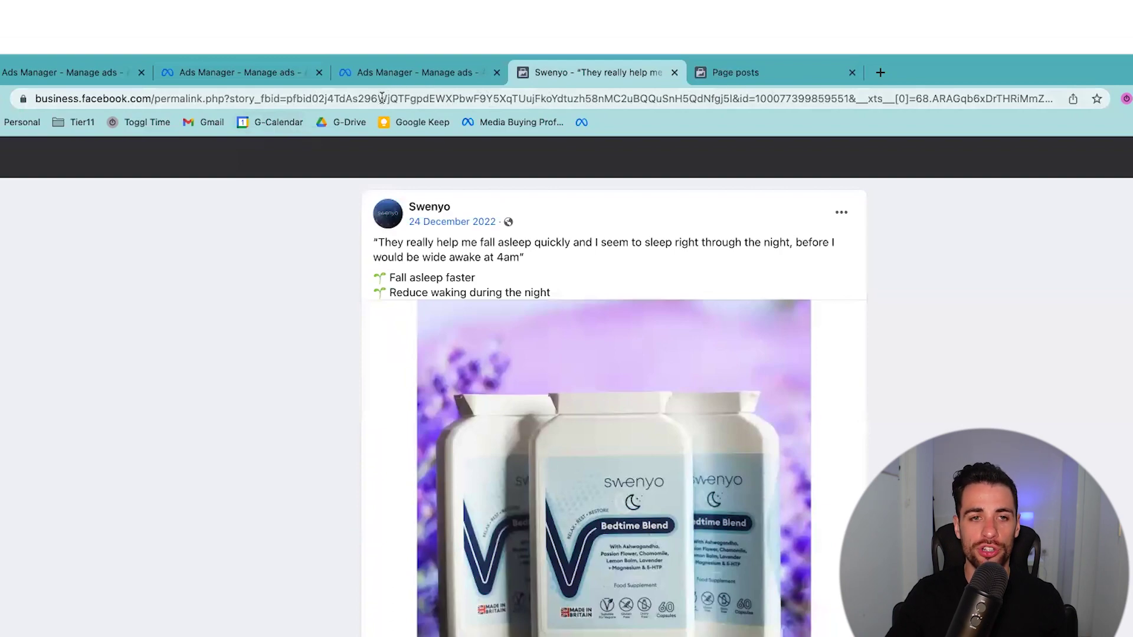
Step: Select the pfbid post ID after story_fbid= in the permalink's address
click(287, 98)
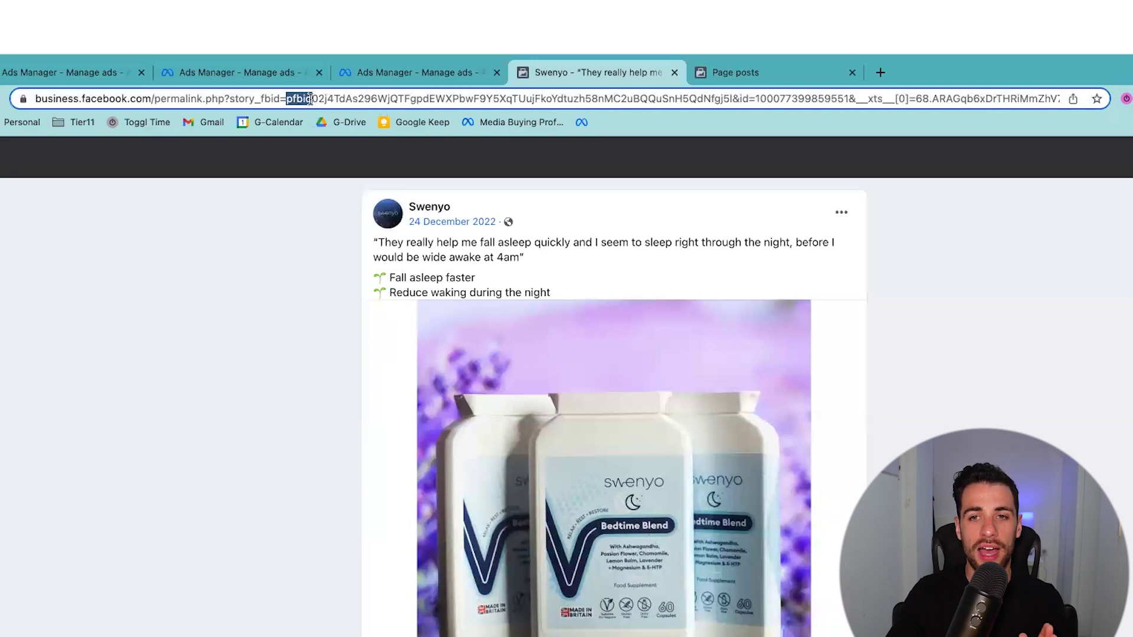
drag(316, 99, 21, 95)
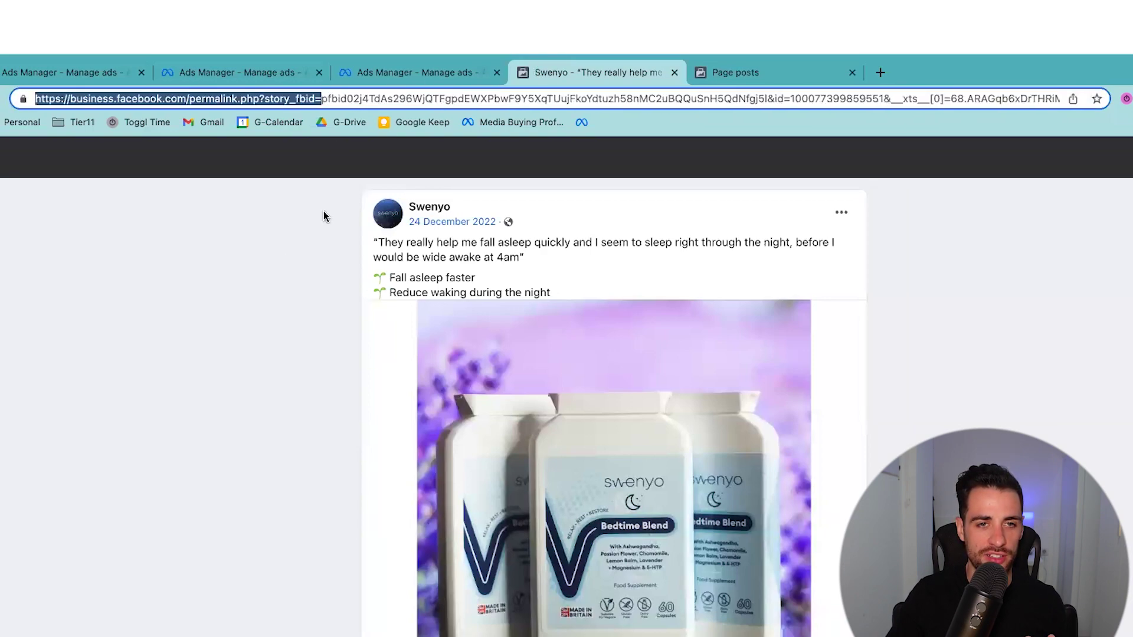
click(370, 99)
drag(322, 99, 761, 93)
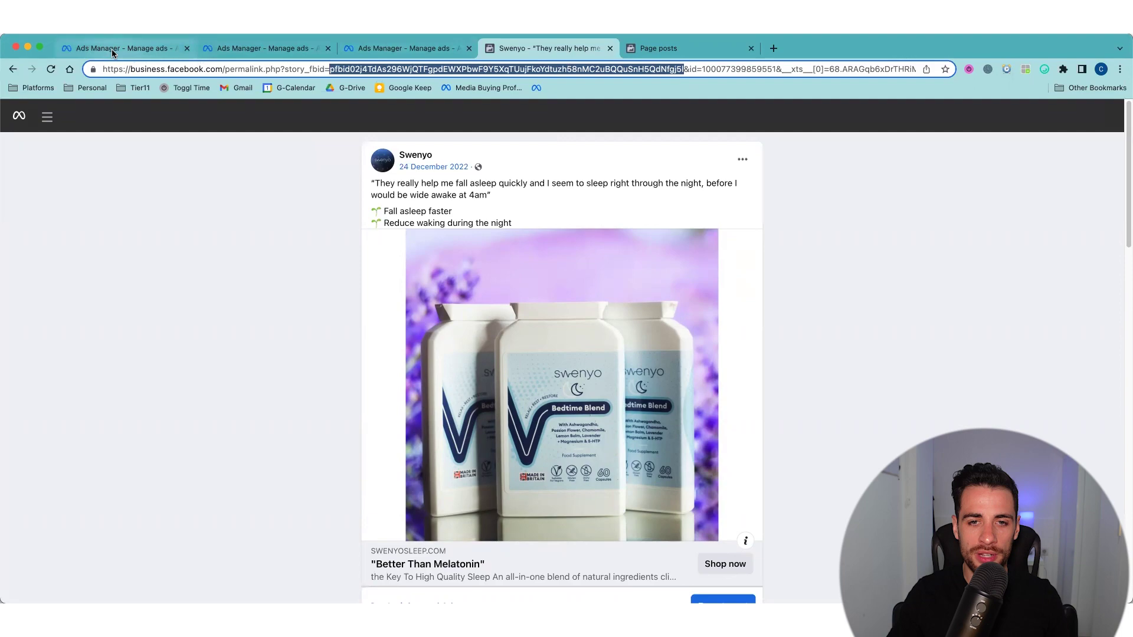
Step: Back in the New Sales ad editor, set Ad setup to Use existing post
click(112, 48)
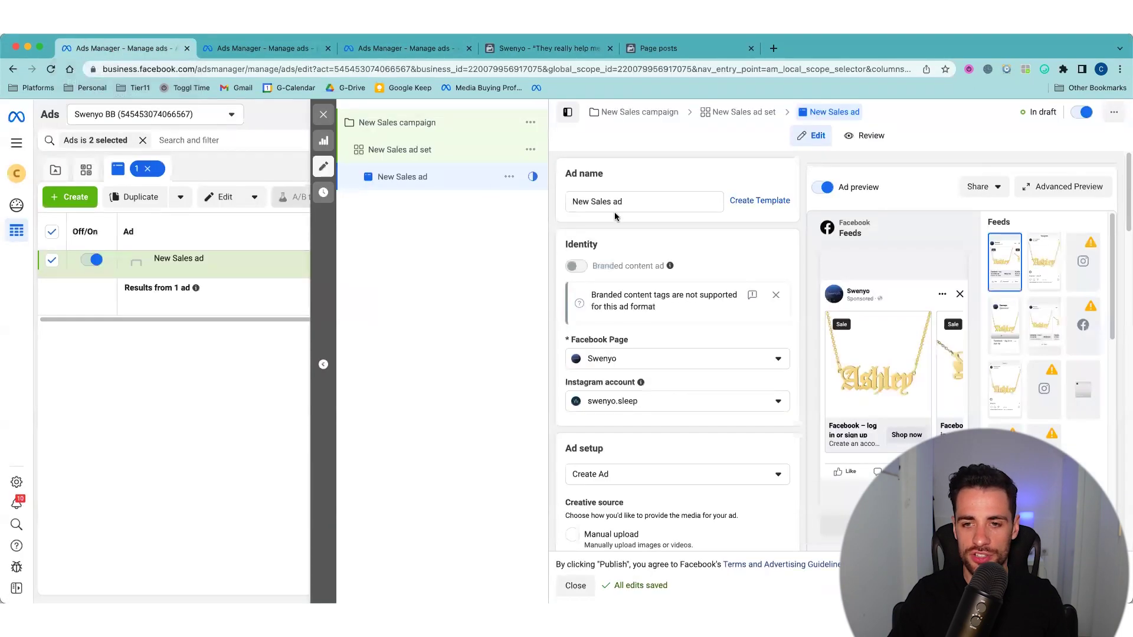
scroll(627, 286, down, 5)
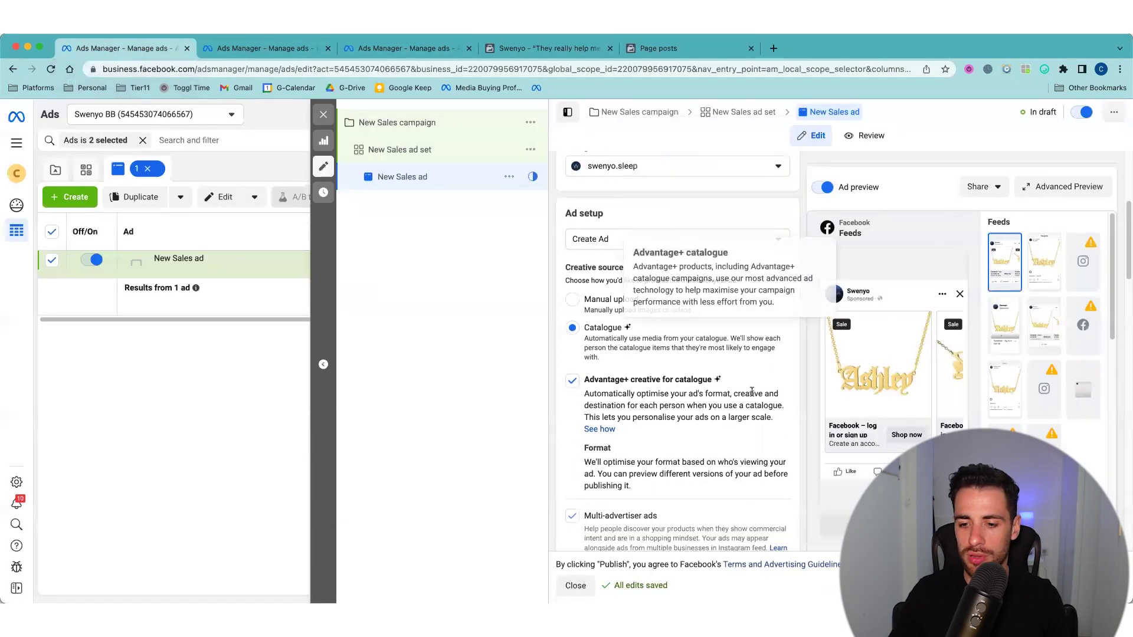
scroll(697, 319, down, 2)
scroll(652, 347, up, 5)
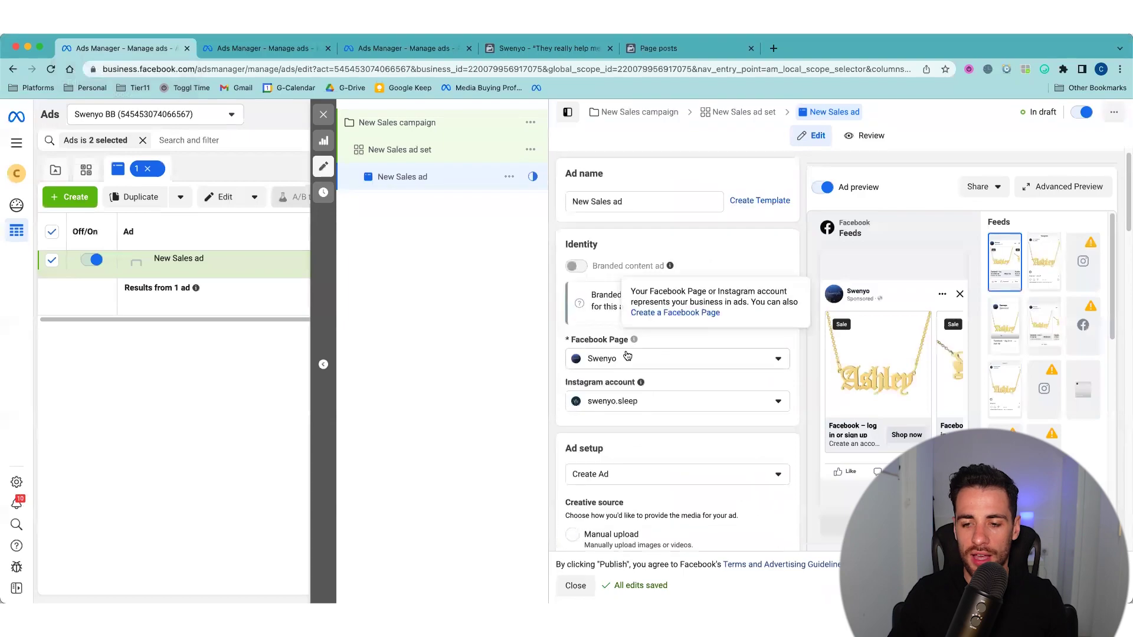
scroll(640, 352, down, 10)
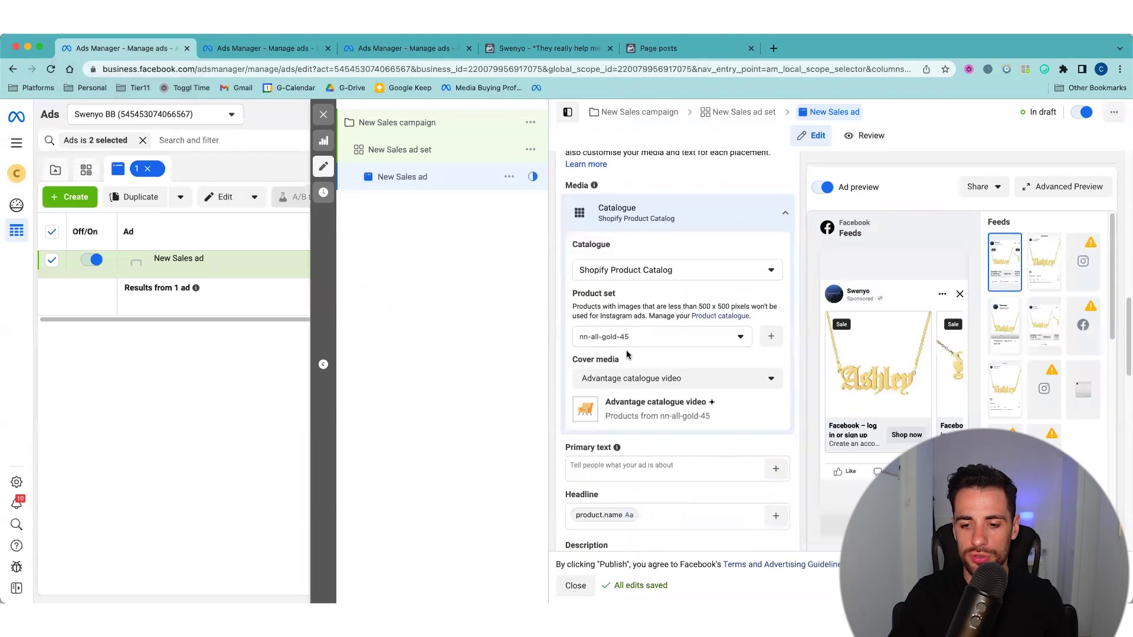
scroll(628, 355, up, 10)
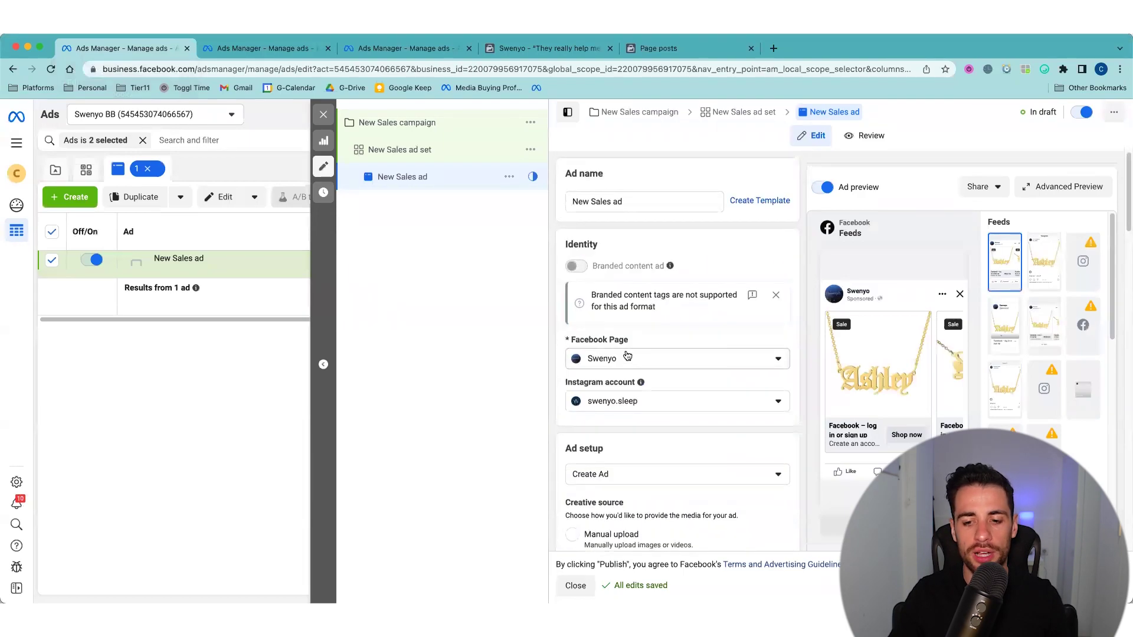
scroll(628, 355, down, 3)
click(634, 294)
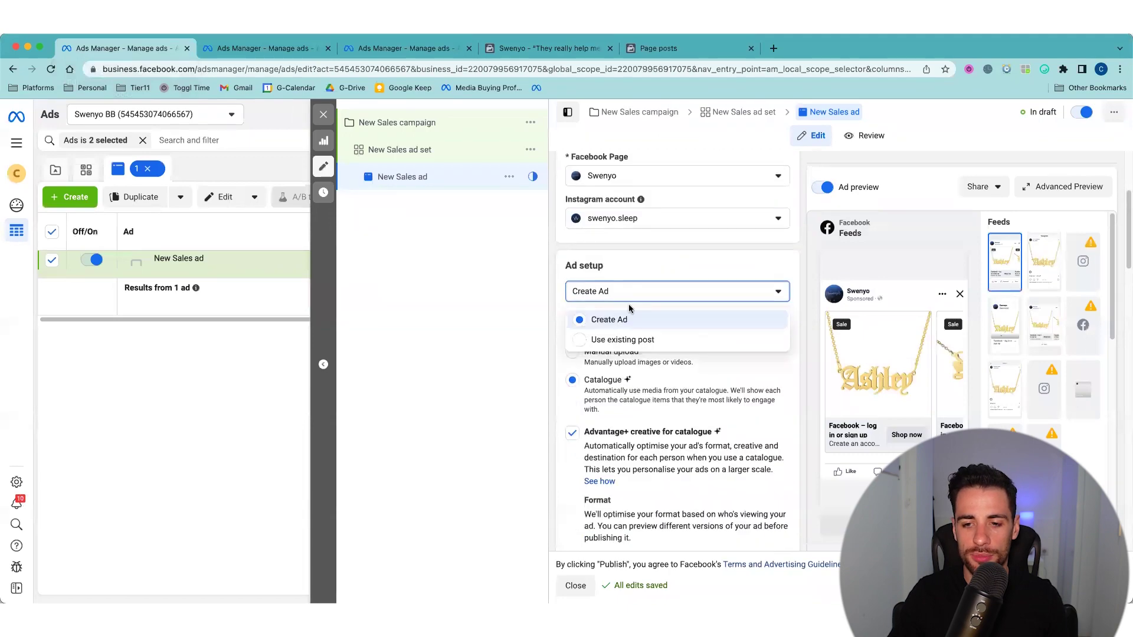
click(619, 340)
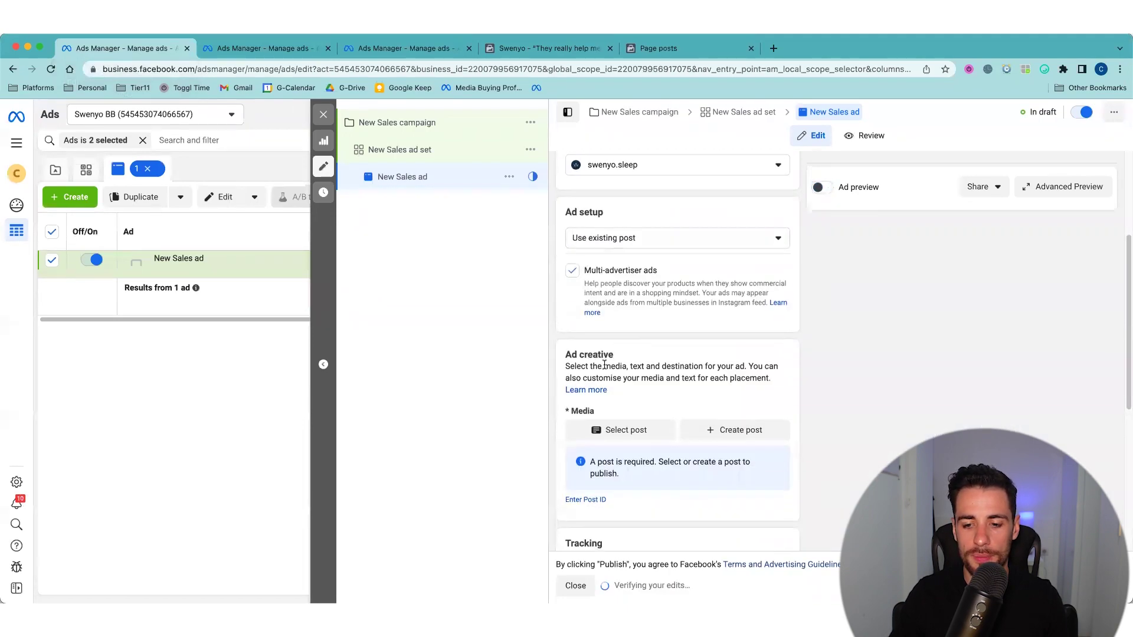
Step: Enter the copied post ID and submit it to load the lavender post
scroll(605, 366, down, 3)
click(585, 323)
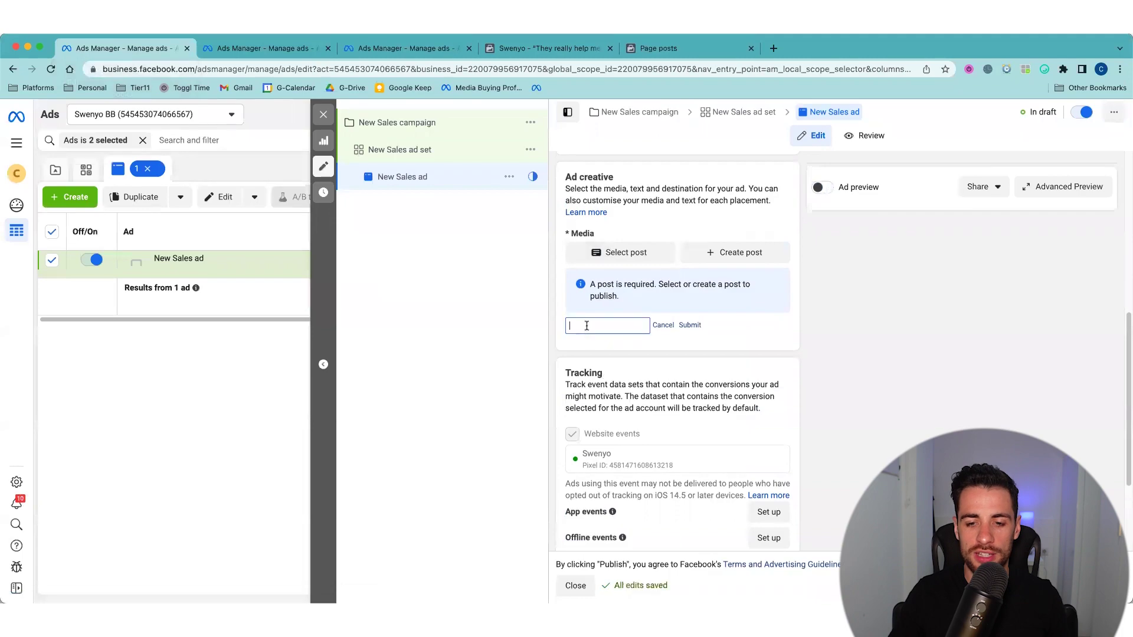
key(super+v)
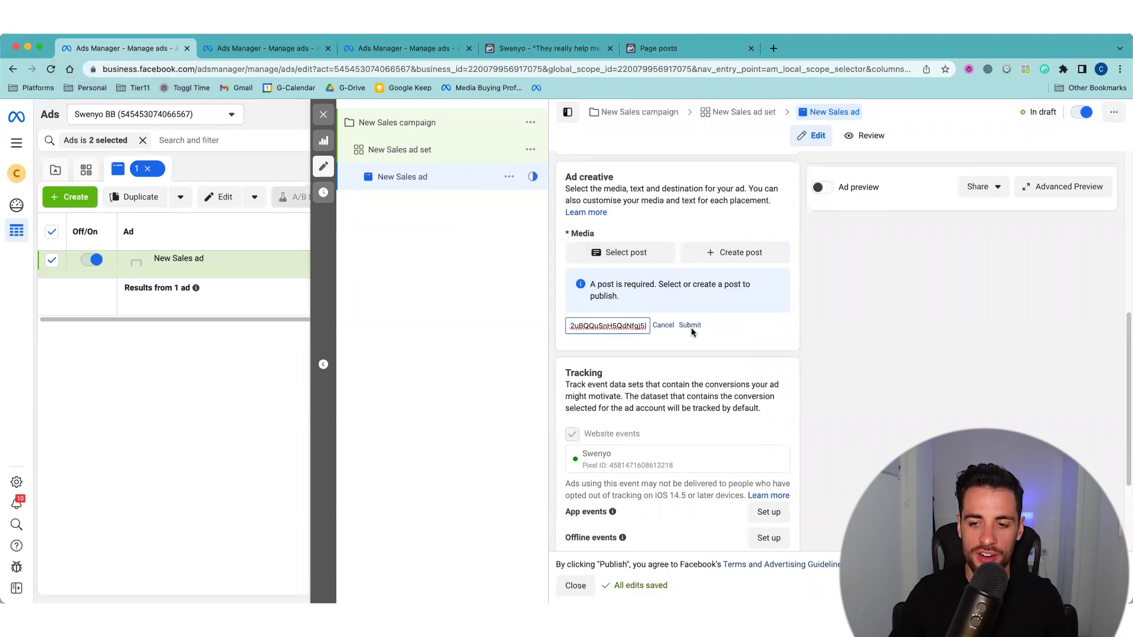
click(693, 325)
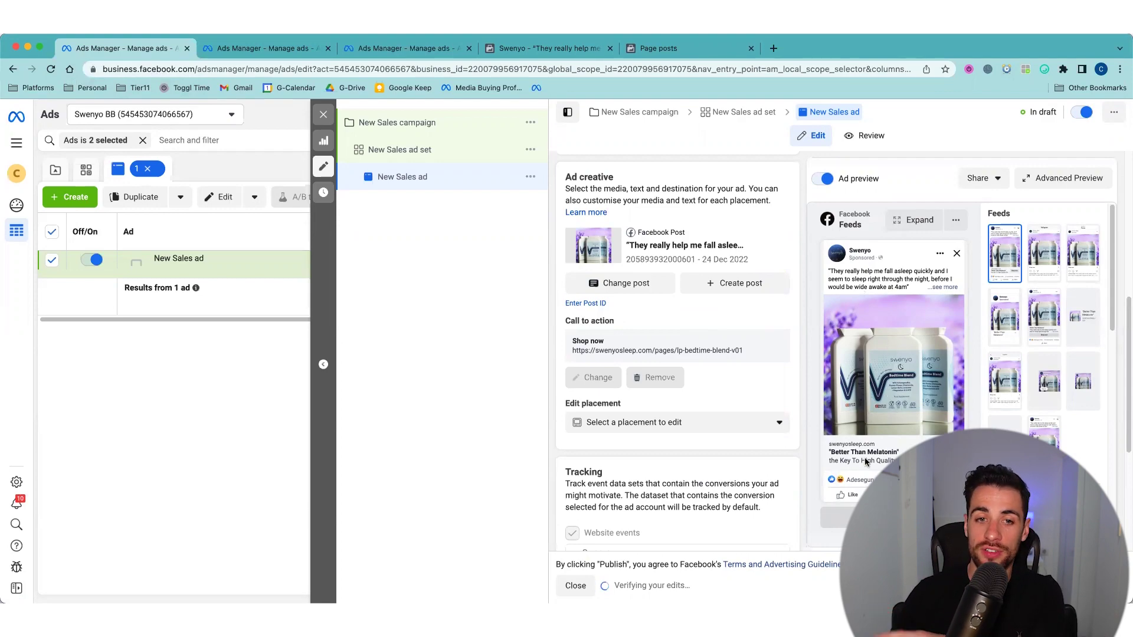
double_click(652, 260)
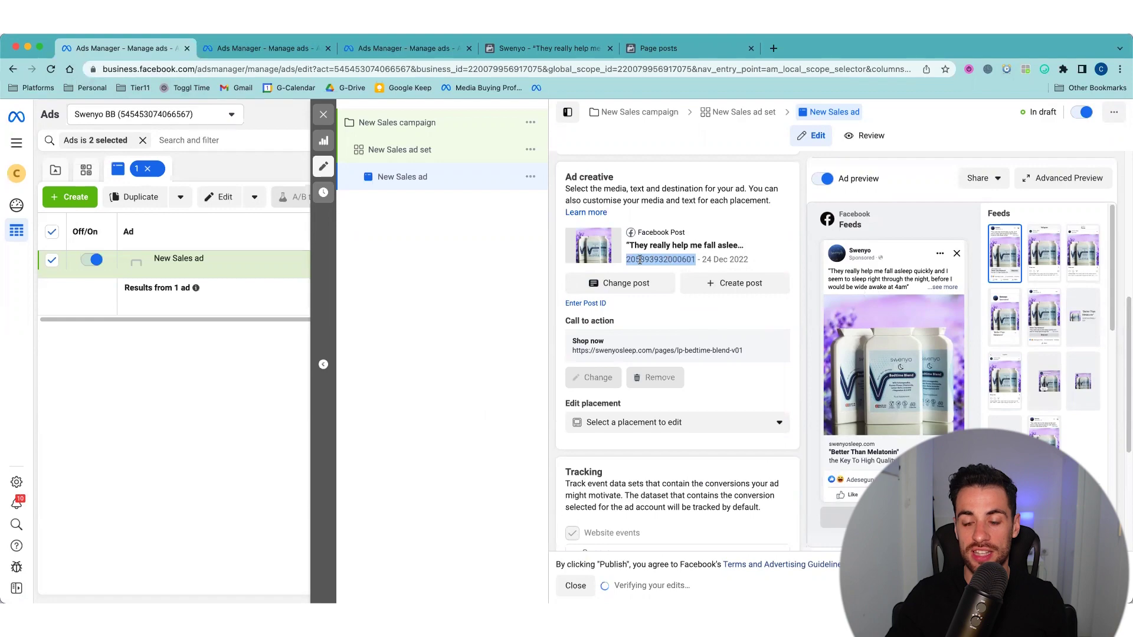
scroll(644, 259, up, 6)
triple_click(623, 202)
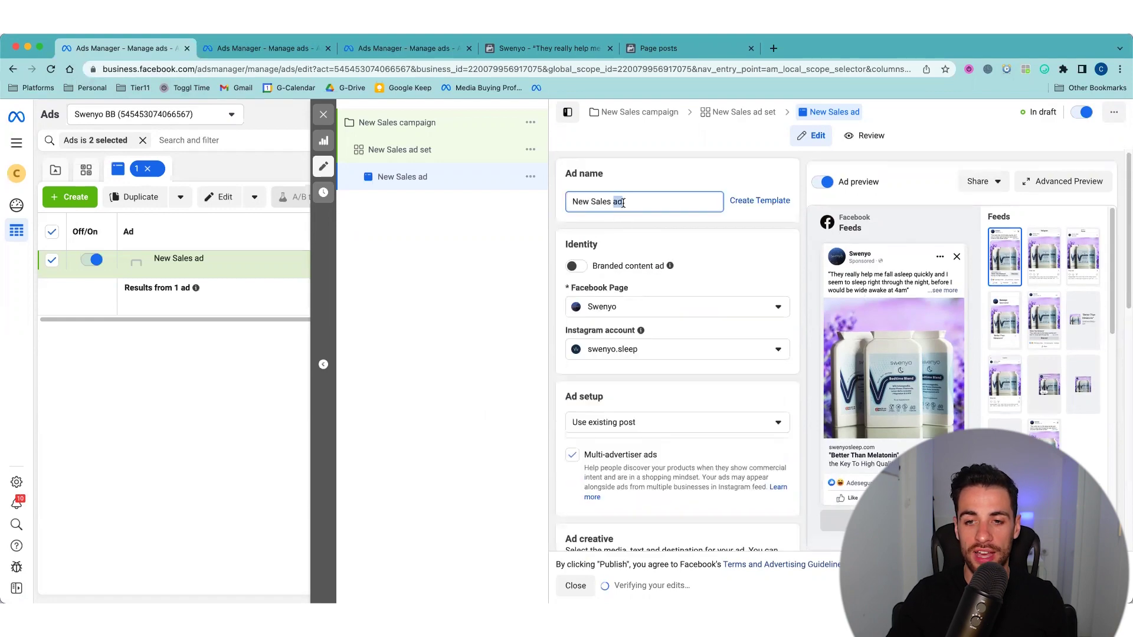
key(ctrl+v)
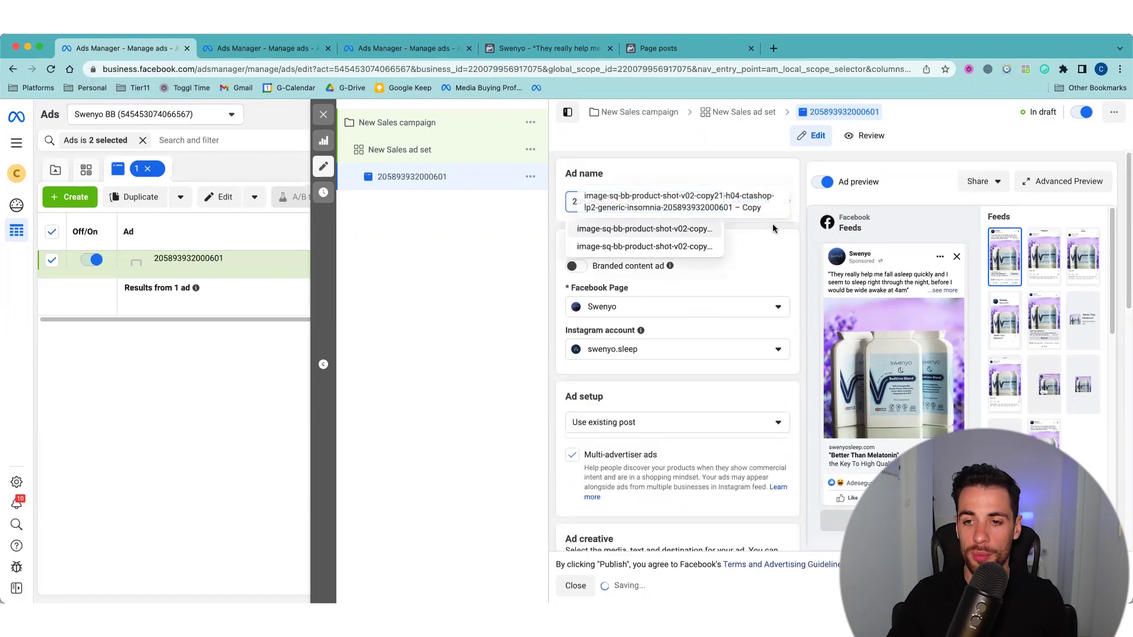
click(773, 224)
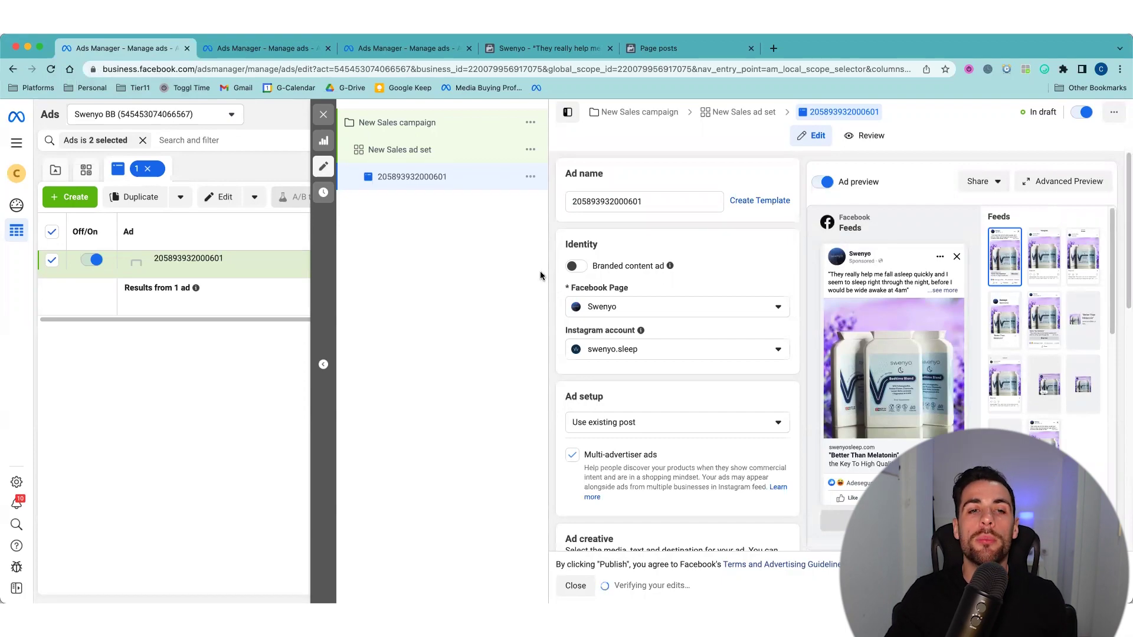
Step: In the other Ads Manager tab, preview the second insomnia ad and show its share options
click(275, 53)
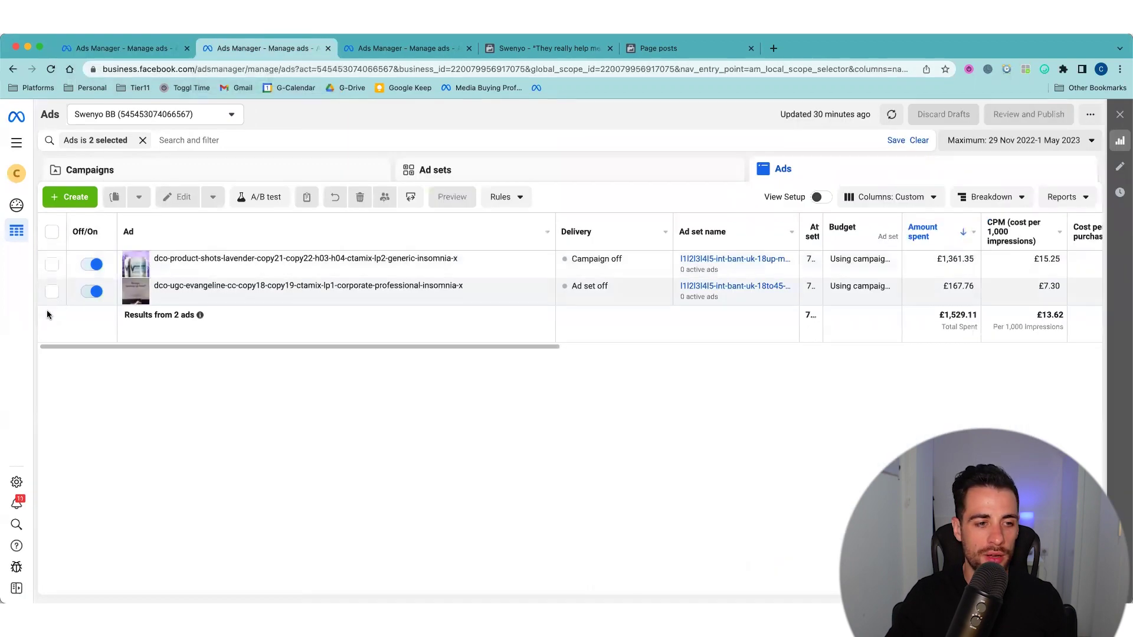
click(53, 294)
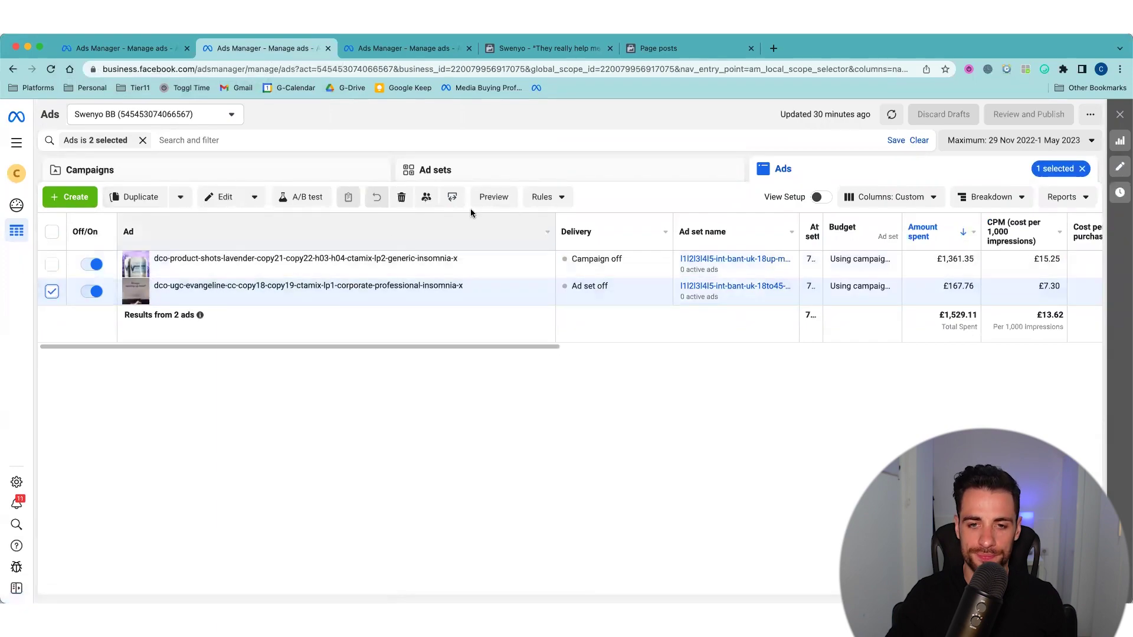
click(494, 198)
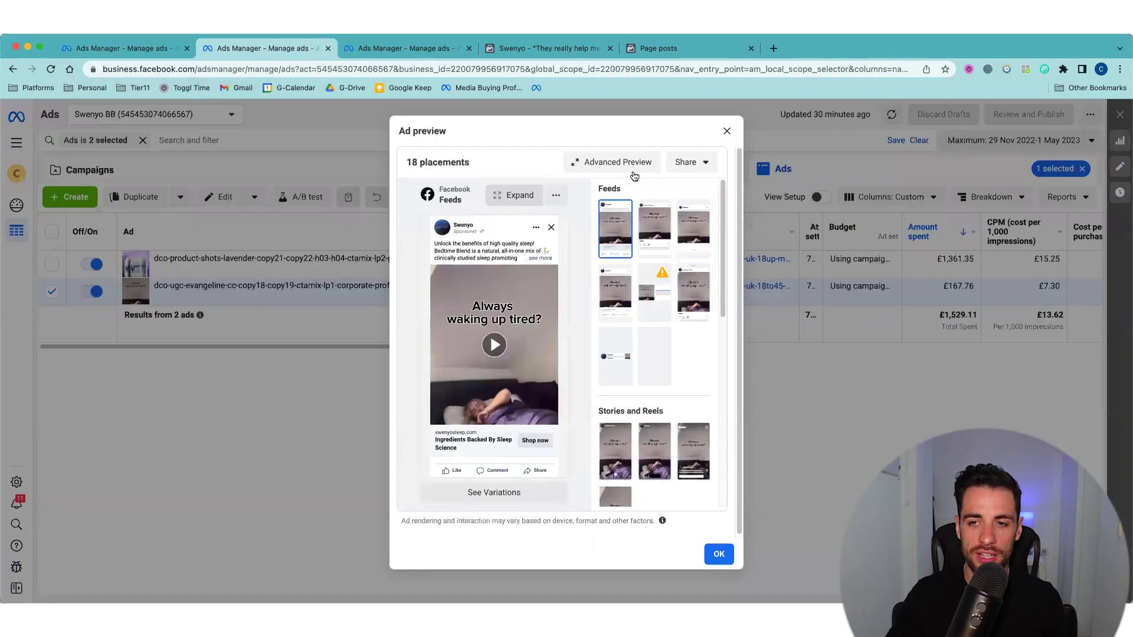
click(700, 163)
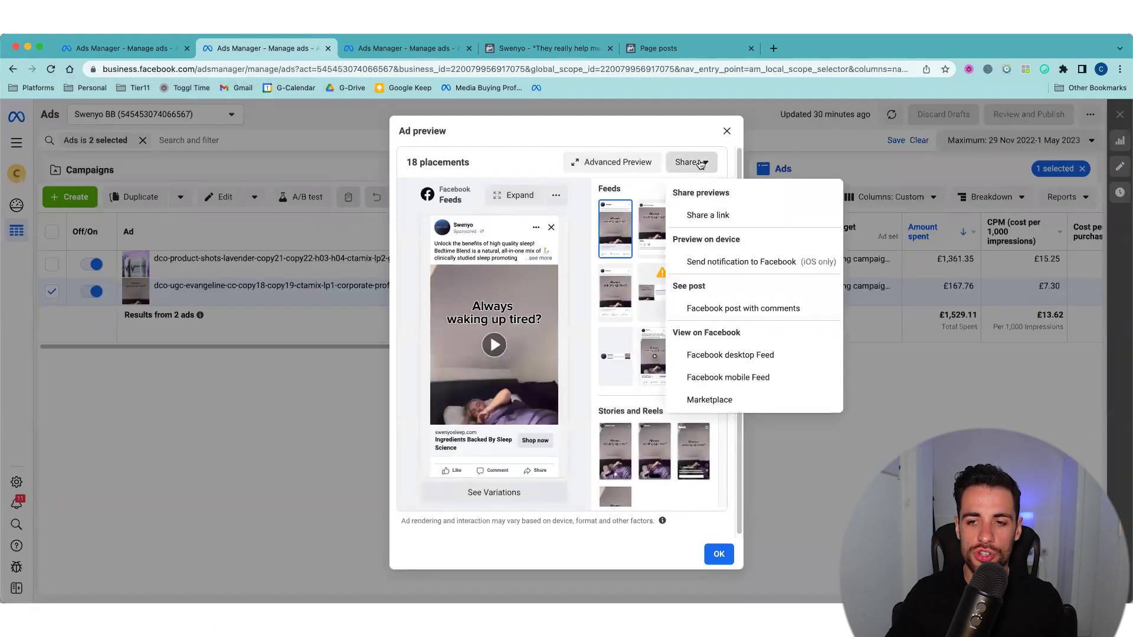
Step: Open the second ad's Facebook post with comments and scroll through the Bedtime Blend video post
click(714, 309)
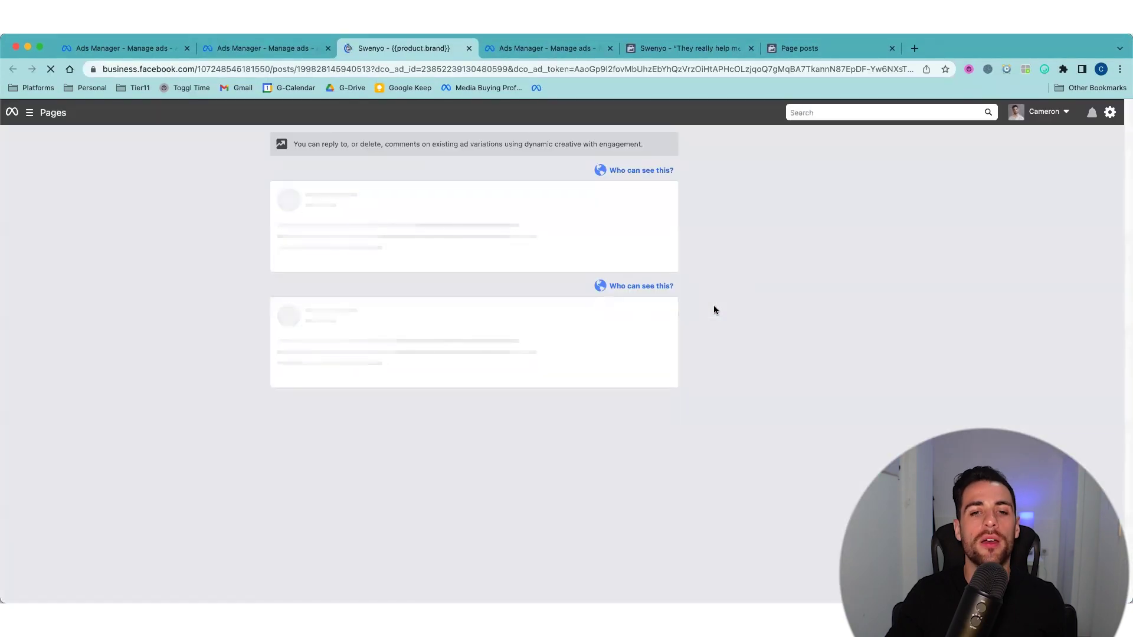
scroll(494, 316, down, 10)
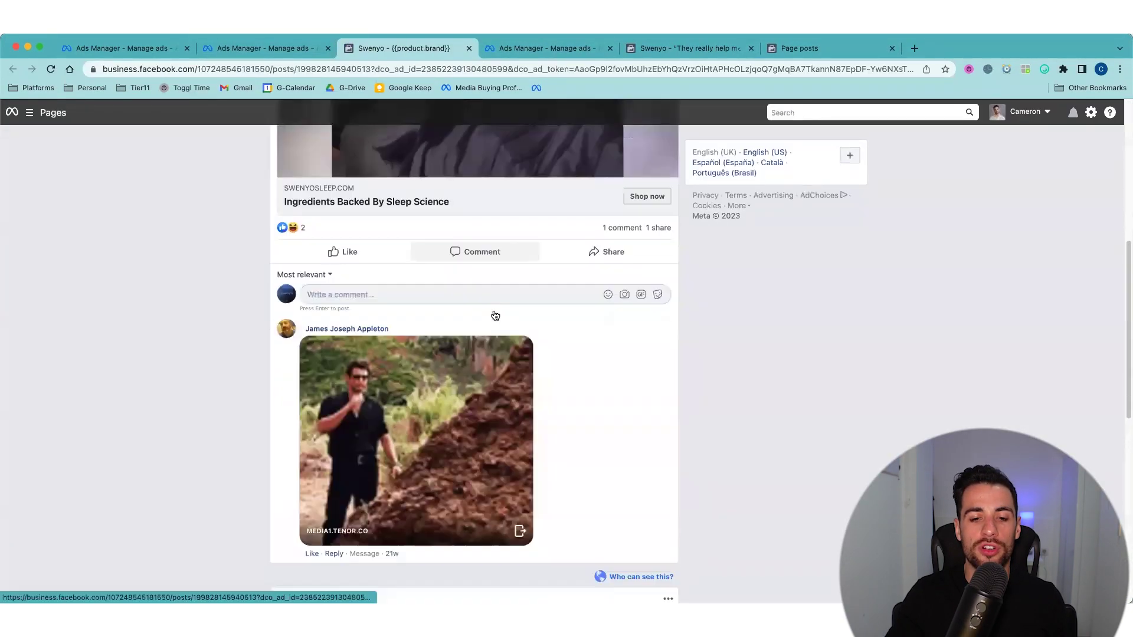
scroll(495, 314, down, 3)
scroll(394, 341, up, 4)
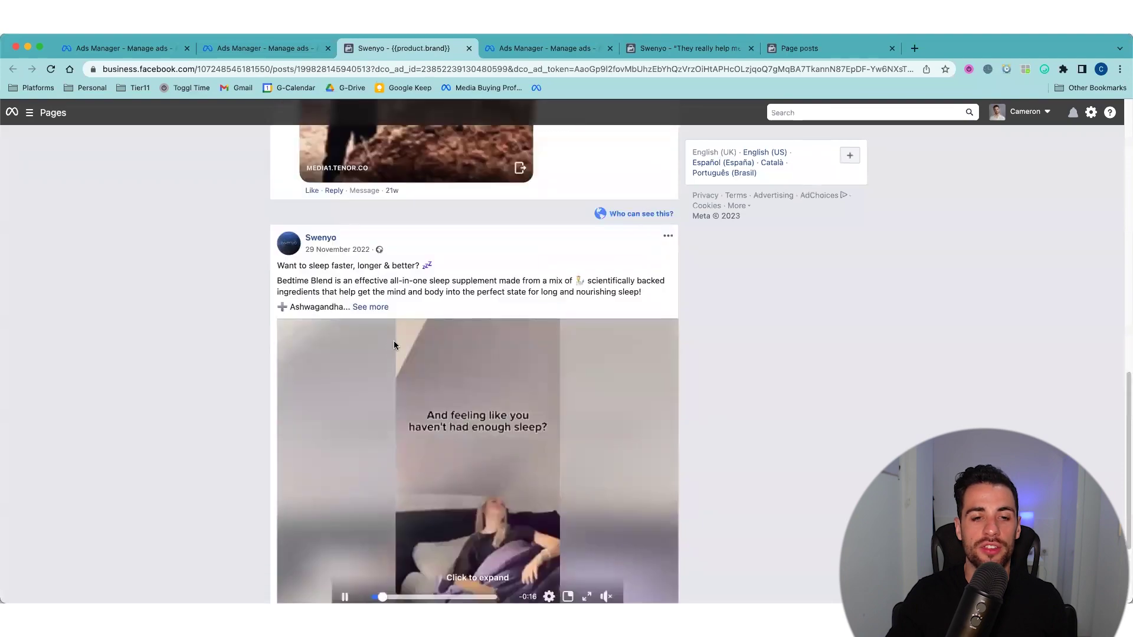
scroll(397, 342, down, 5)
scroll(401, 340, up, 4)
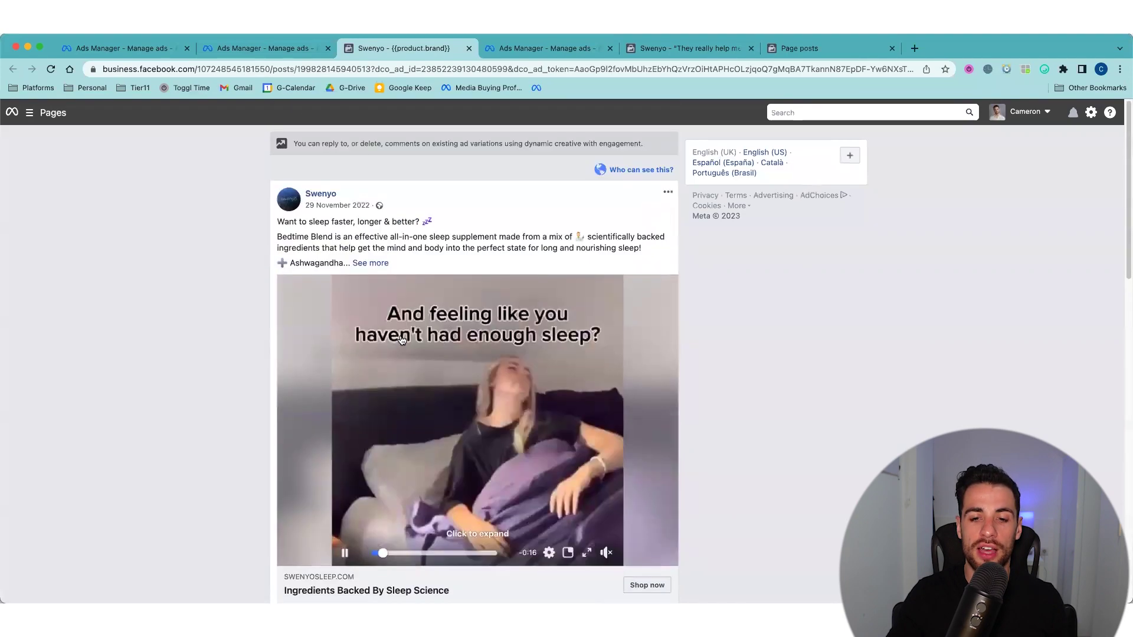
scroll(402, 339, down, 2)
scroll(330, 266, up, 2)
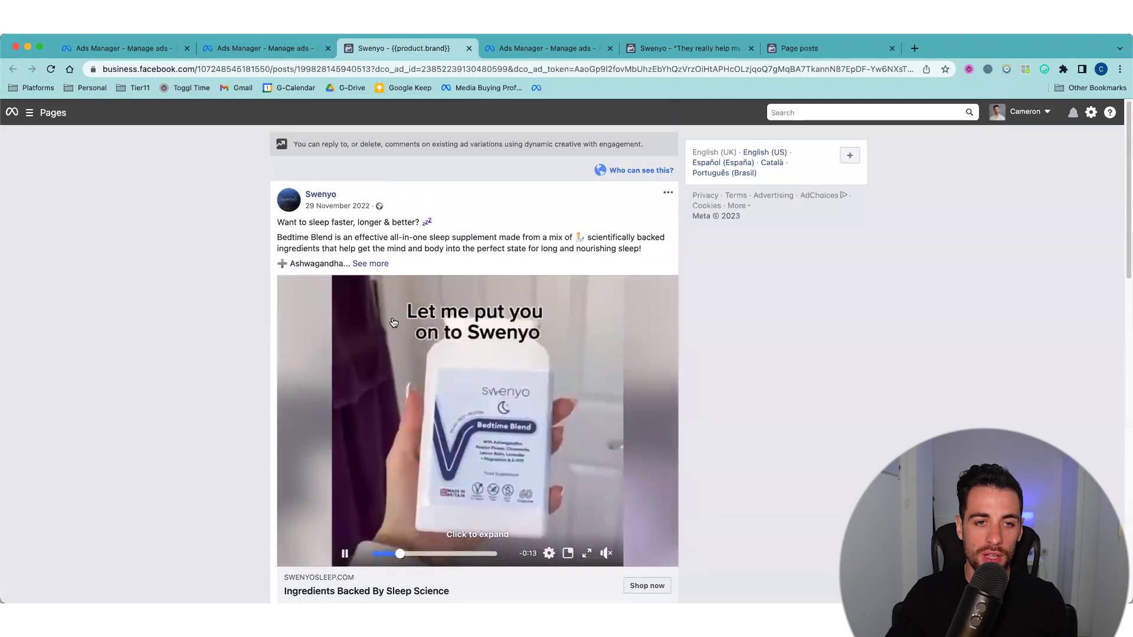
Step: Open the post's video on its own watch page and pause it
mouse_move(325, 207)
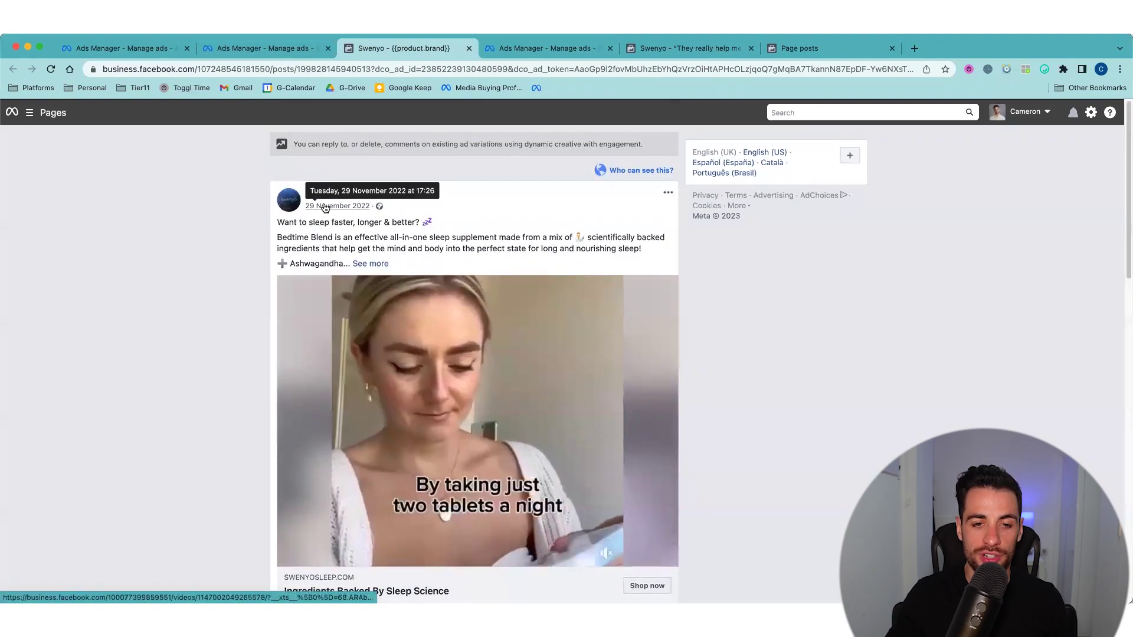
click(324, 208)
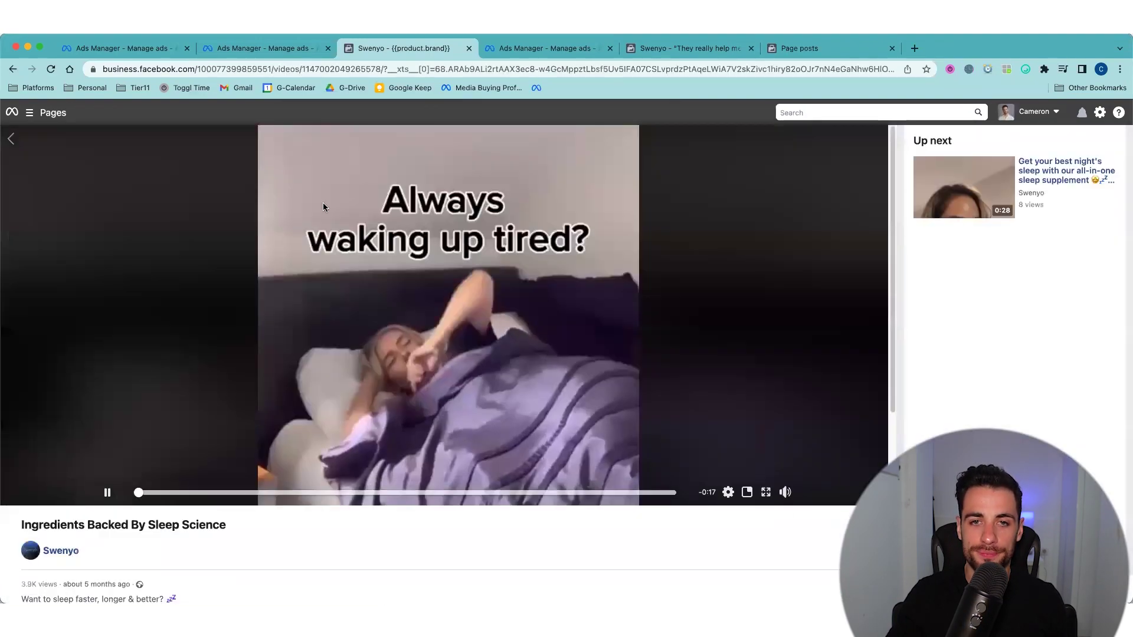
click(107, 492)
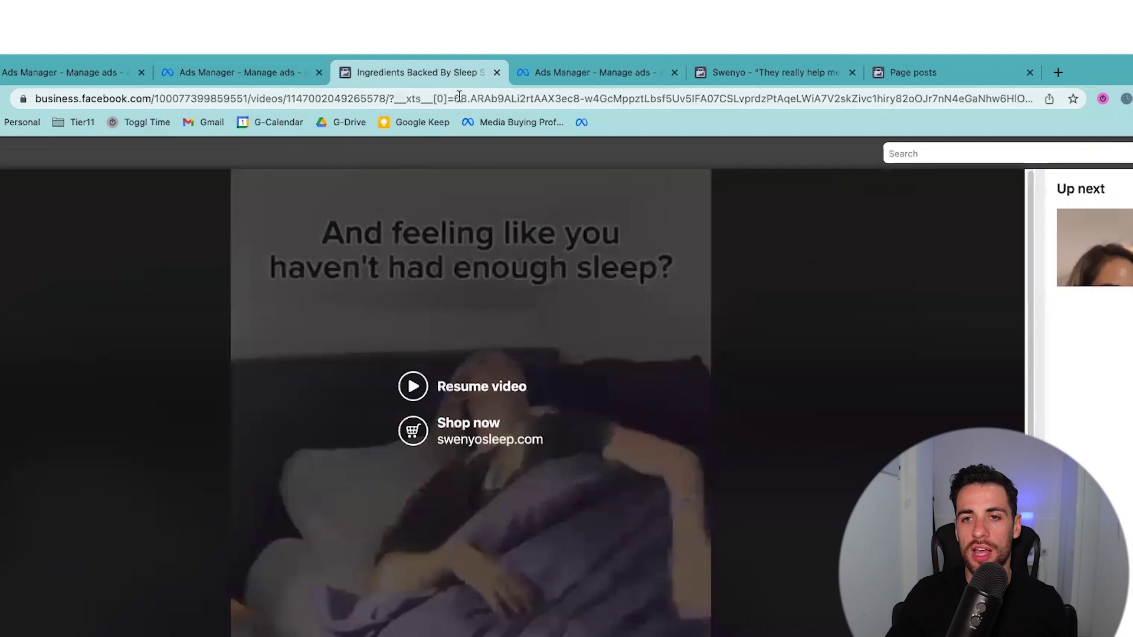
drag(477, 96, 1050, 98)
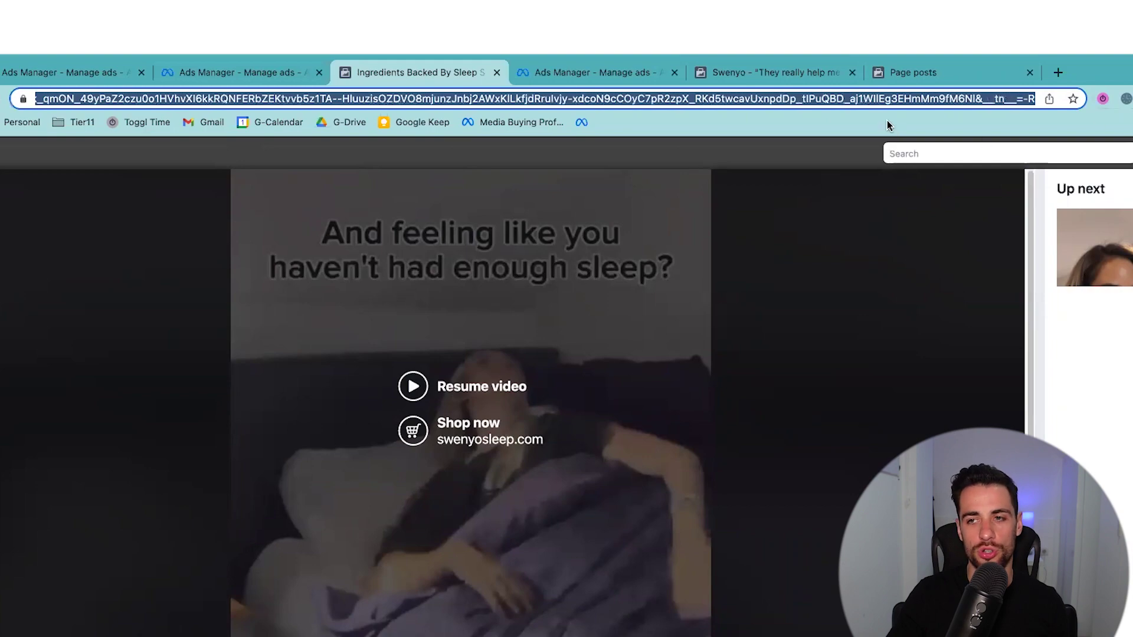
click(163, 97)
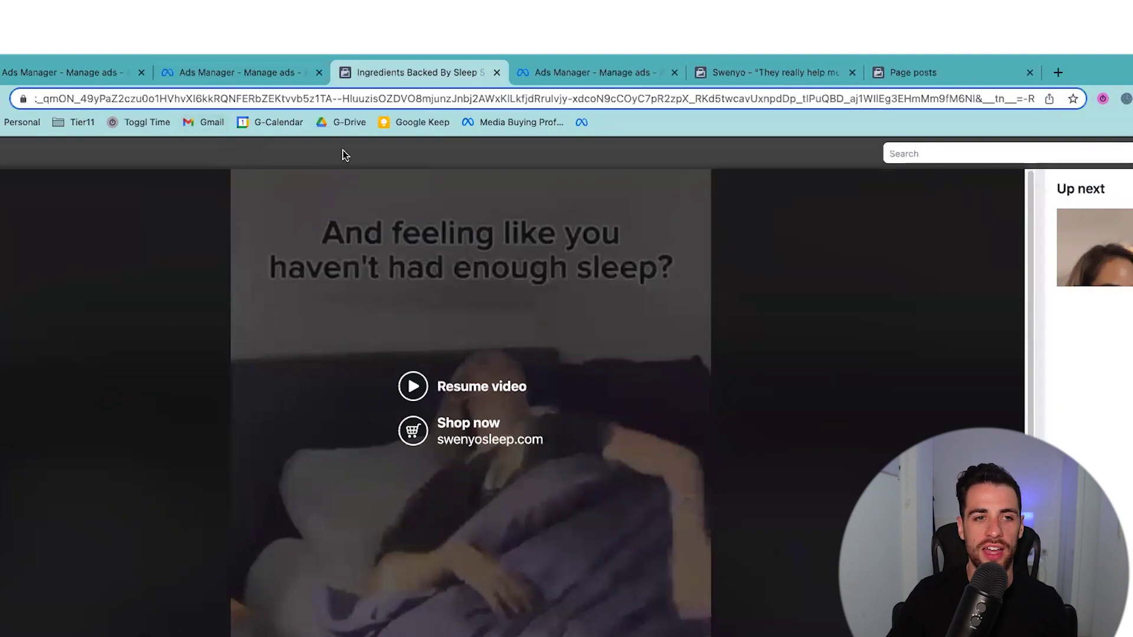
drag(110, 97, 24, 98)
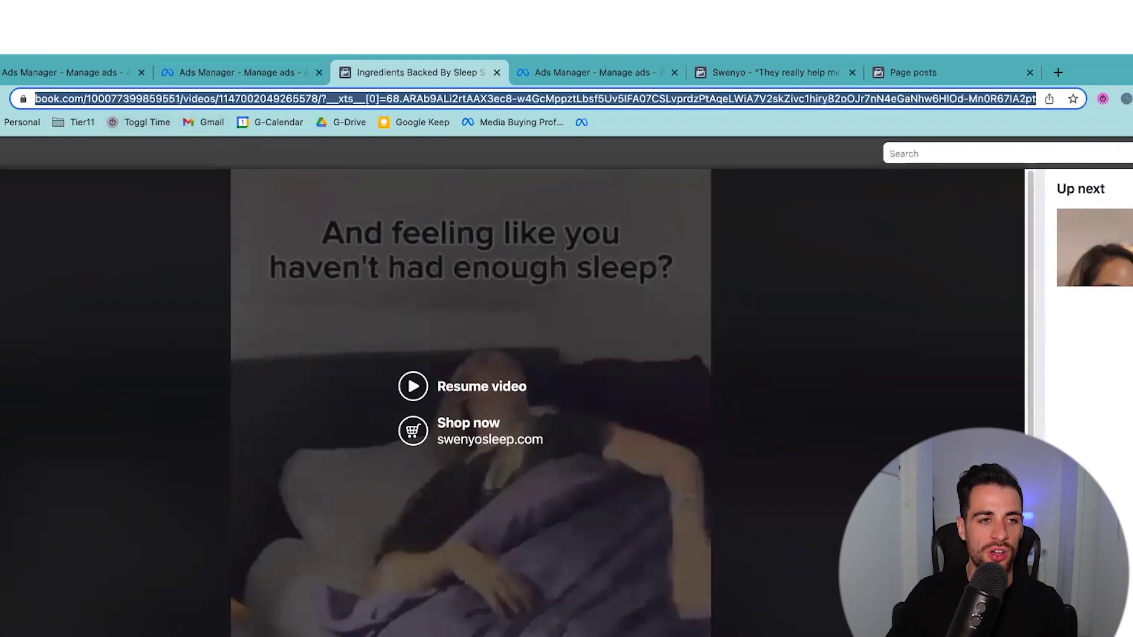
click(209, 96)
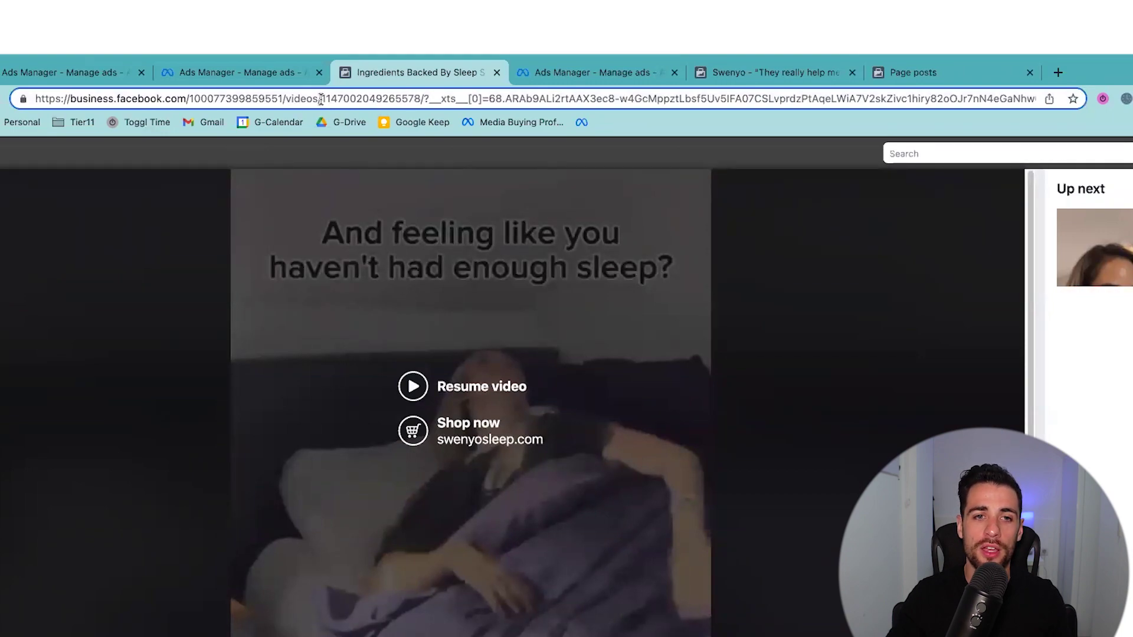
drag(321, 99, 416, 98)
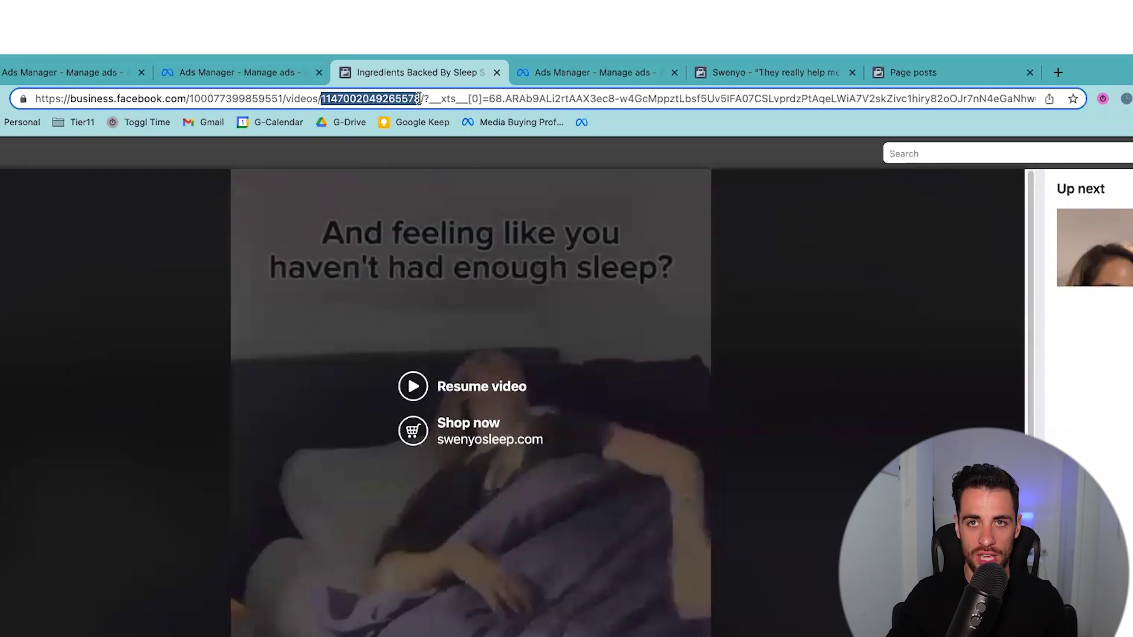
drag(418, 98, 423, 96)
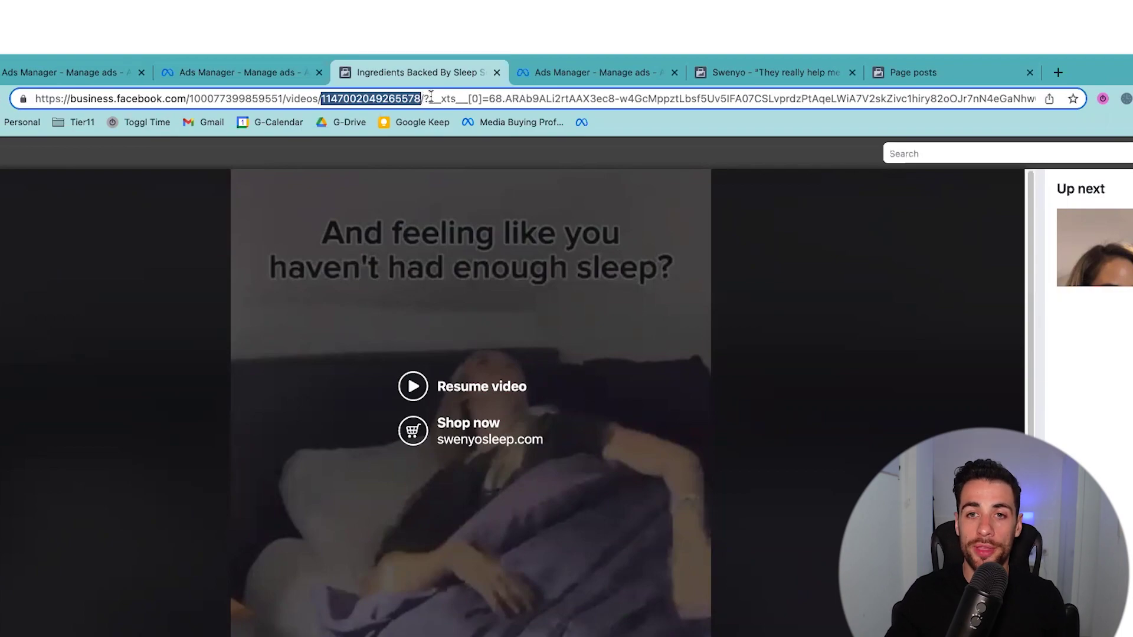
Step: Back in Ads Manager, close the ad preview and deselect the ad
click(532, 82)
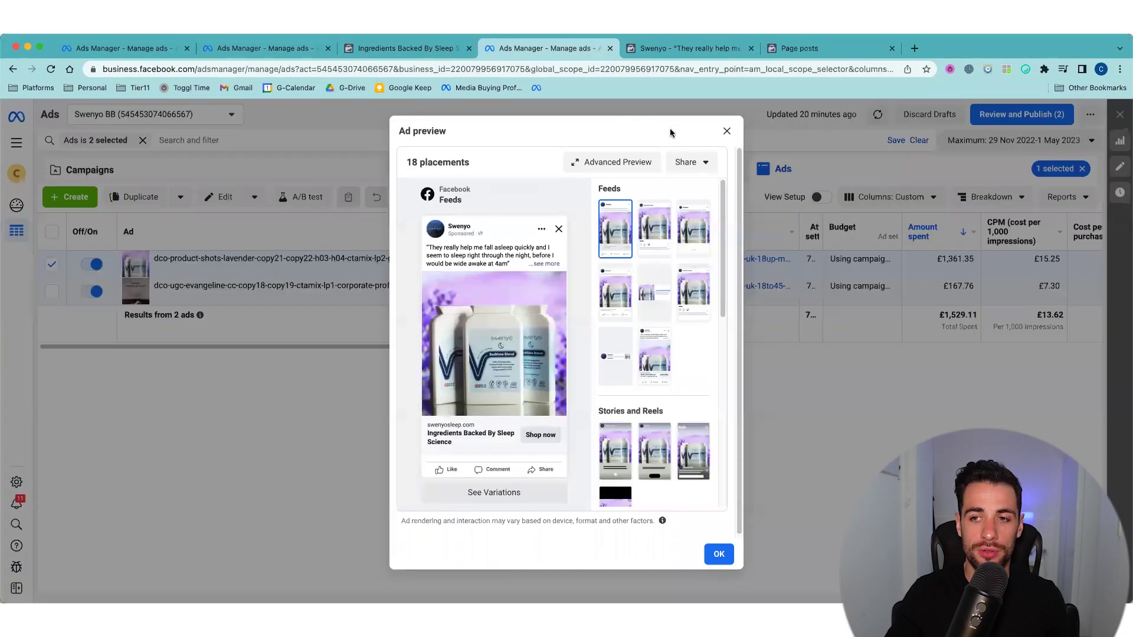
click(726, 132)
click(51, 264)
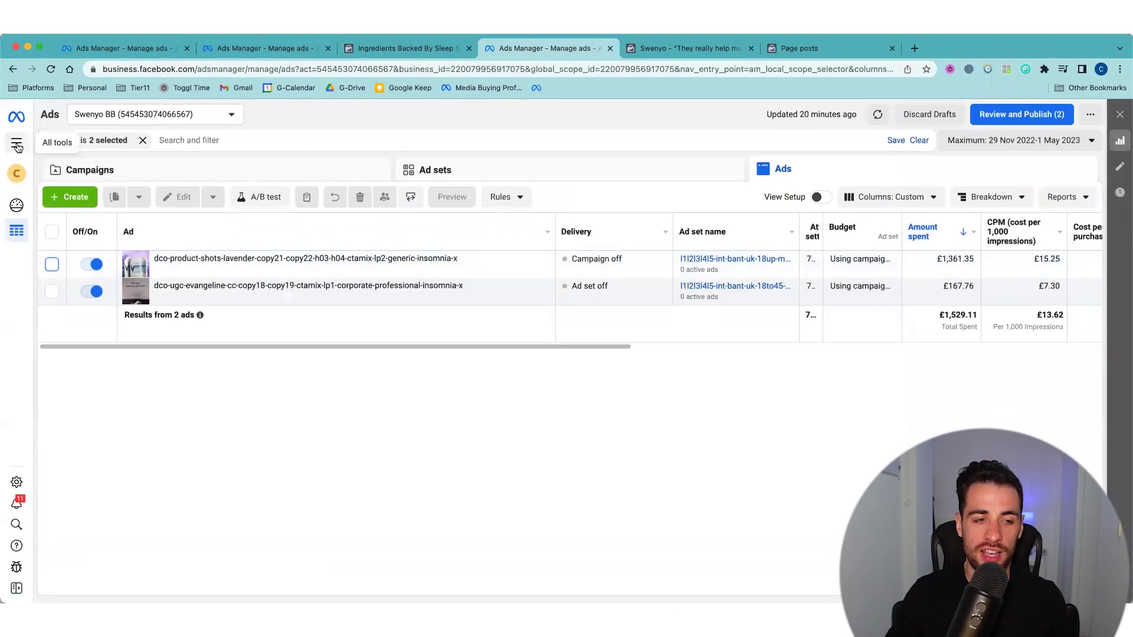
Step: Open the Page posts tool from the All tools menu
click(17, 145)
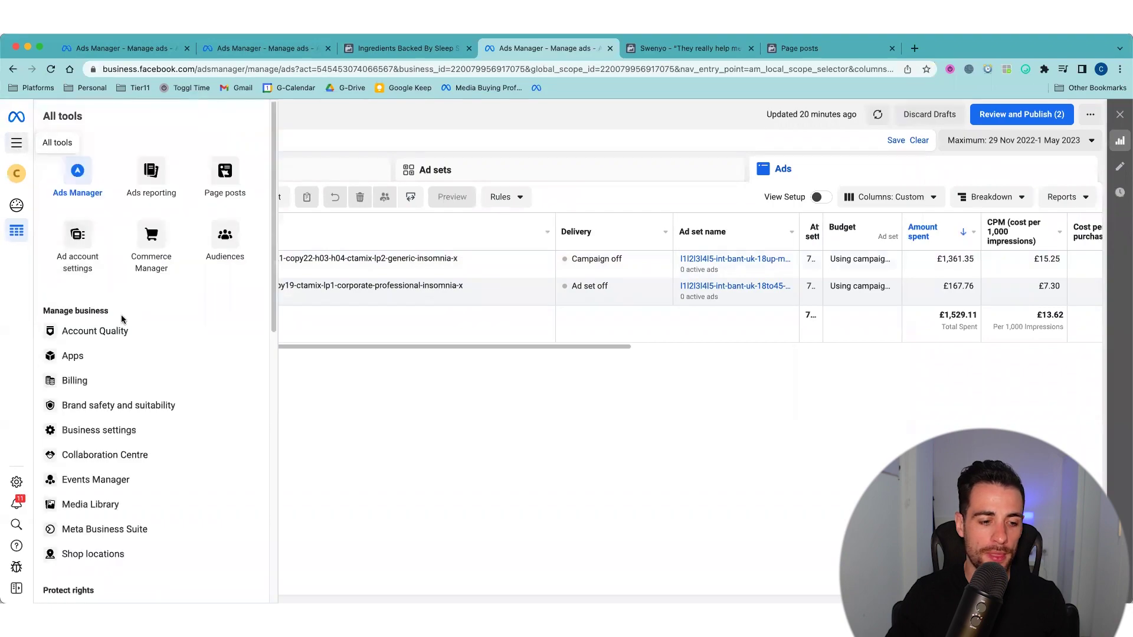
scroll(122, 319, down, 10)
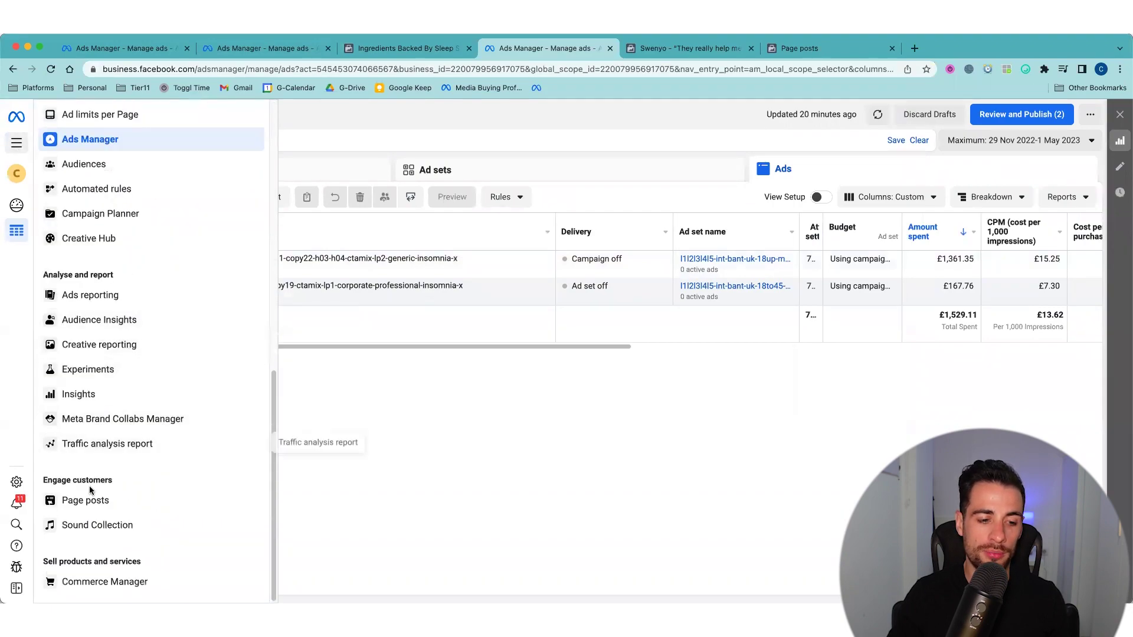
click(99, 500)
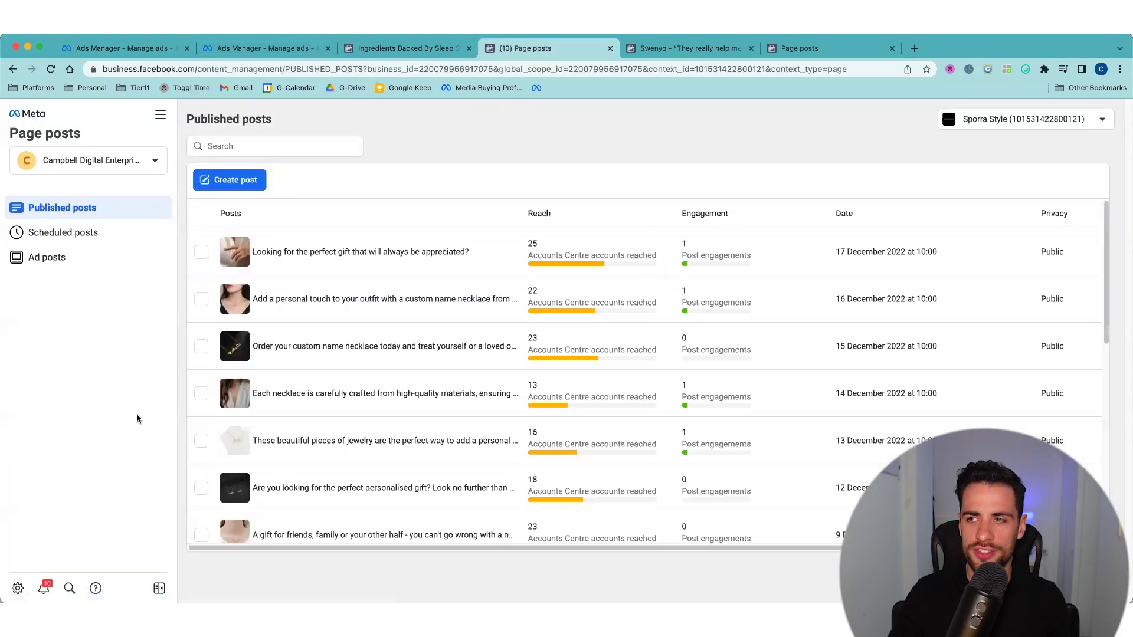
Step: Switch Page posts to the Swenyo page's Ad posts and close the empty duplicate tab
click(1041, 120)
click(986, 270)
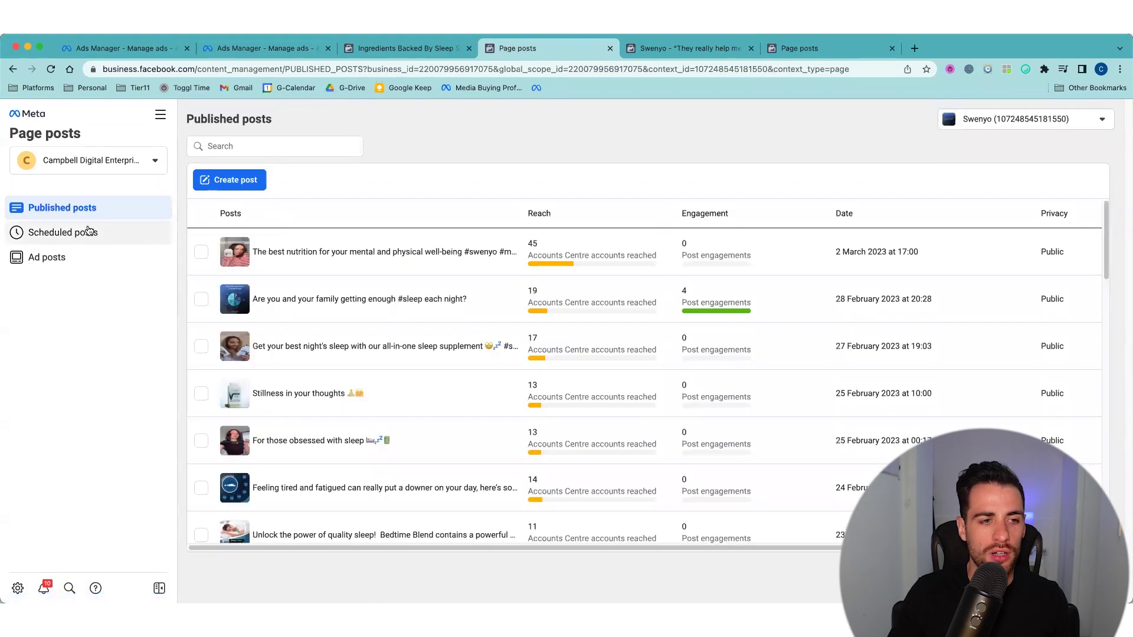
click(56, 261)
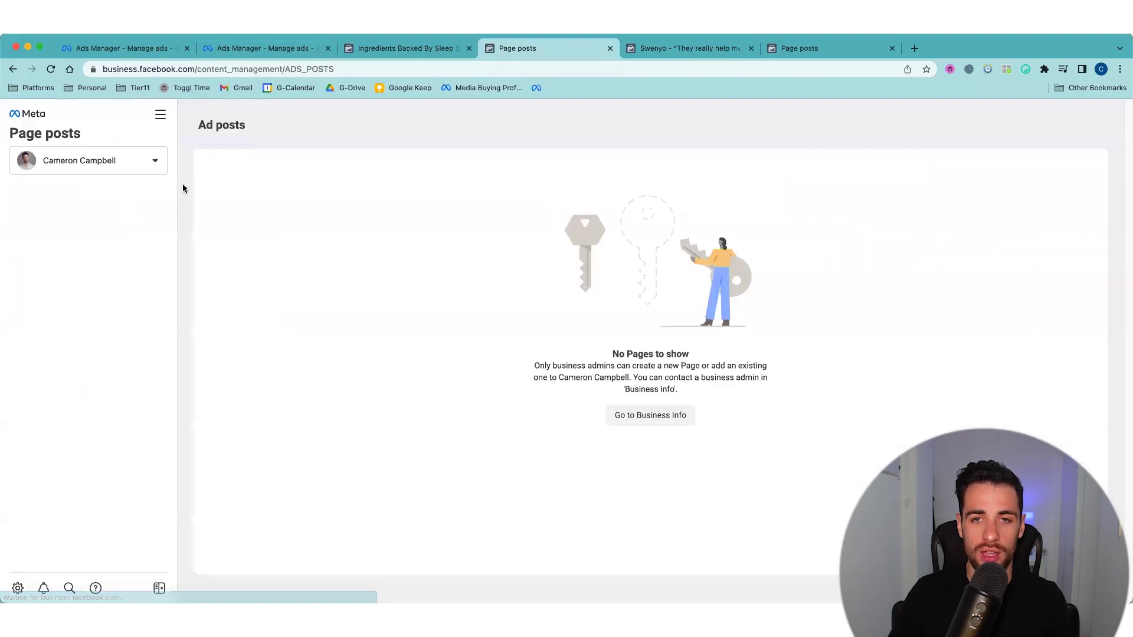
click(610, 48)
click(655, 48)
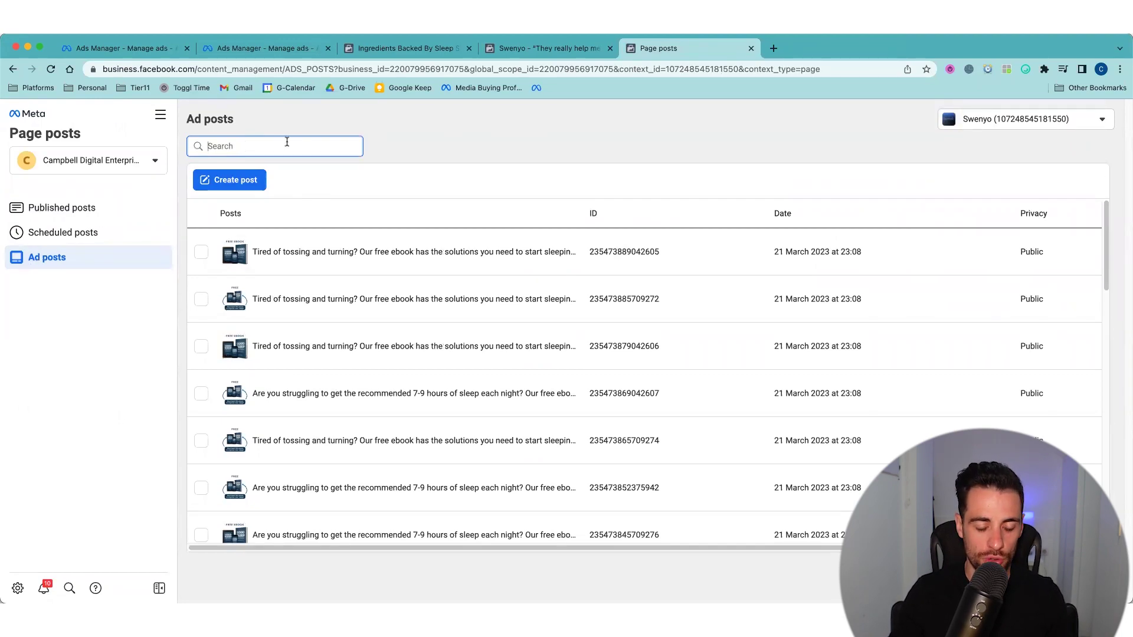
key(super+v)
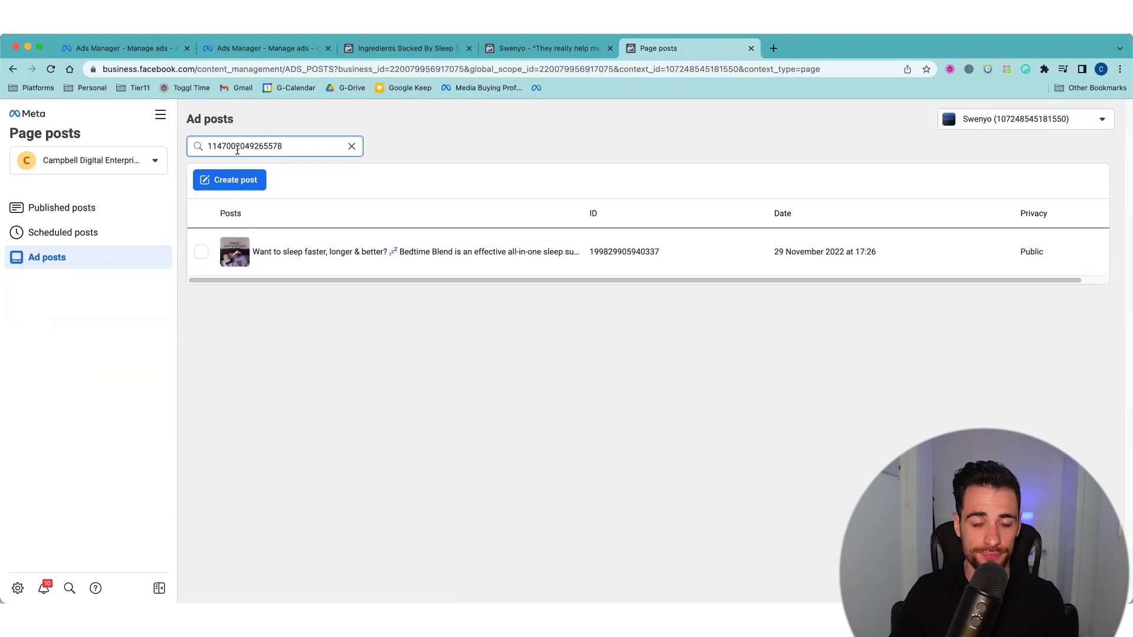
click(230, 56)
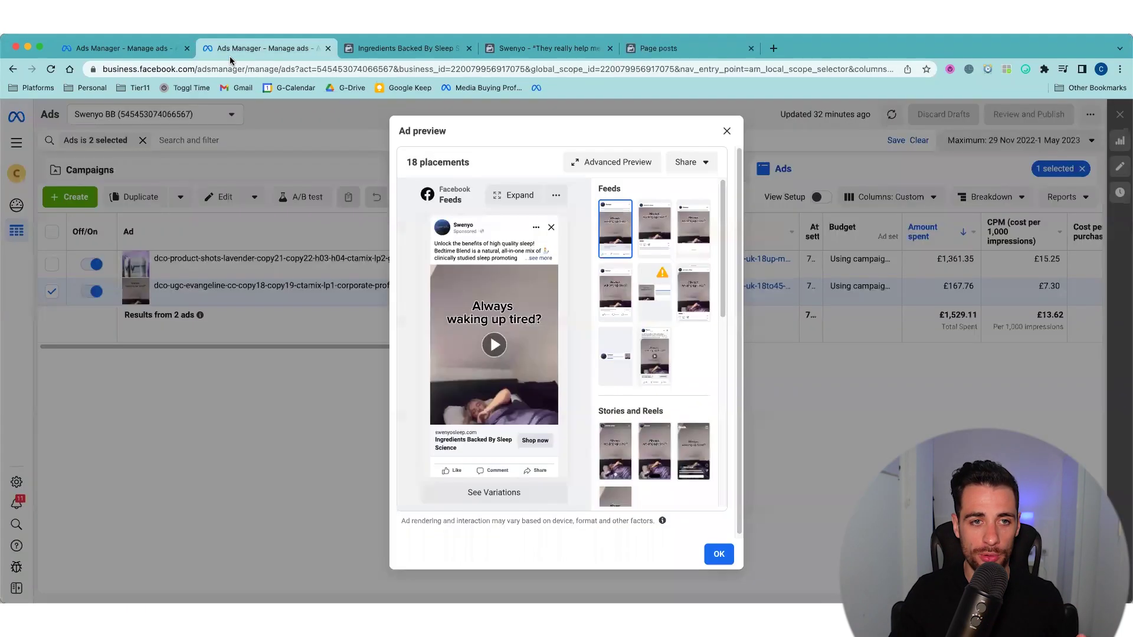
click(190, 56)
click(381, 51)
double_click(398, 69)
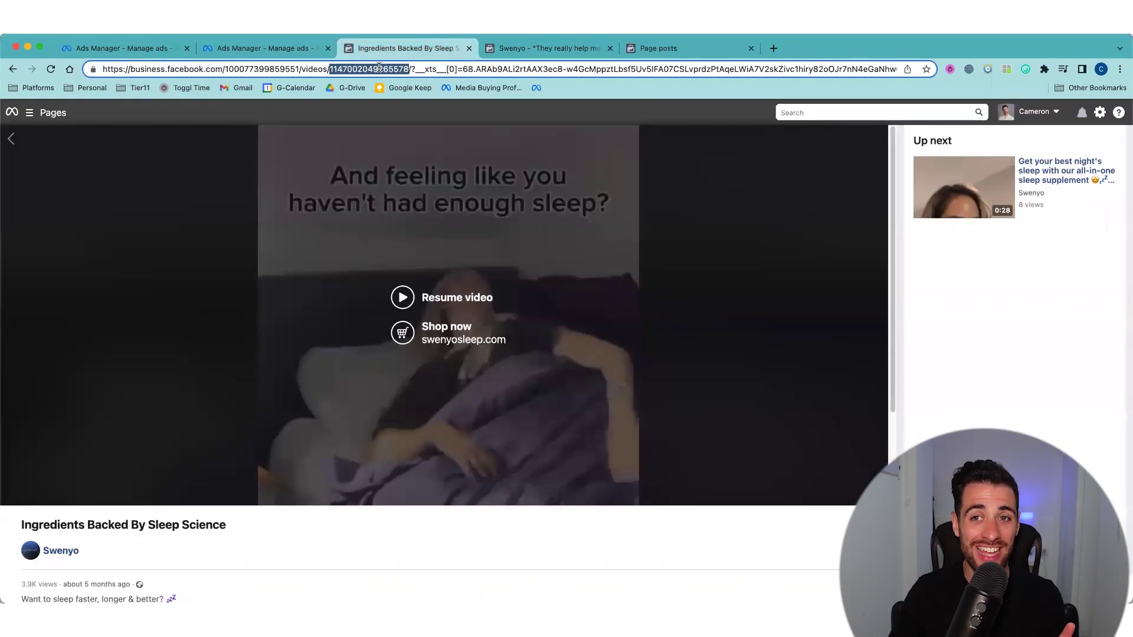
click(658, 48)
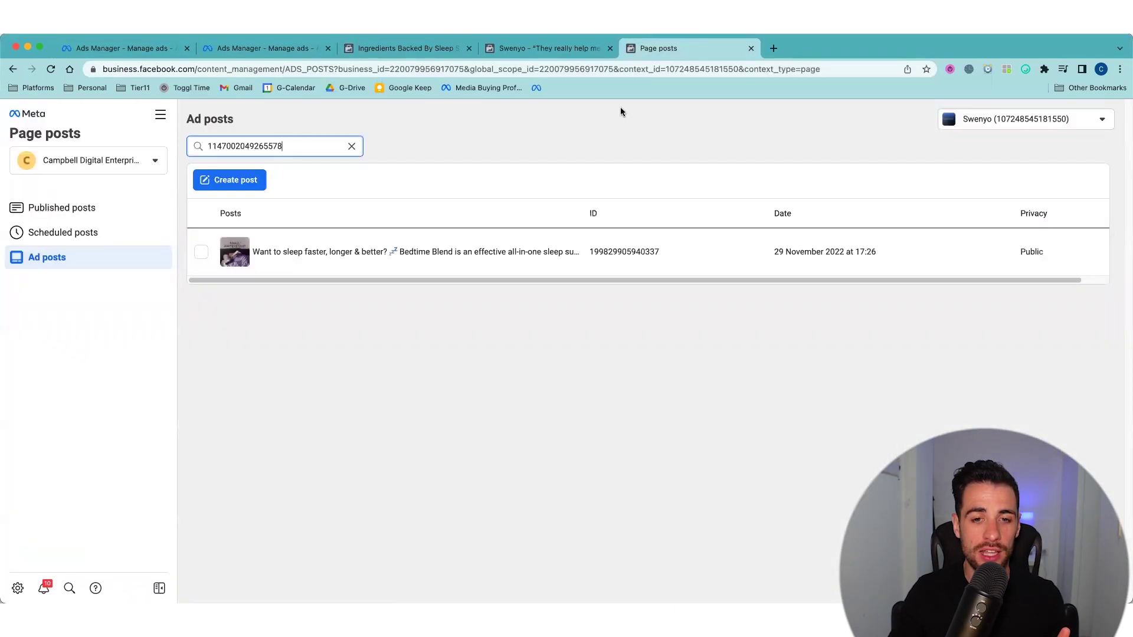
click(624, 255)
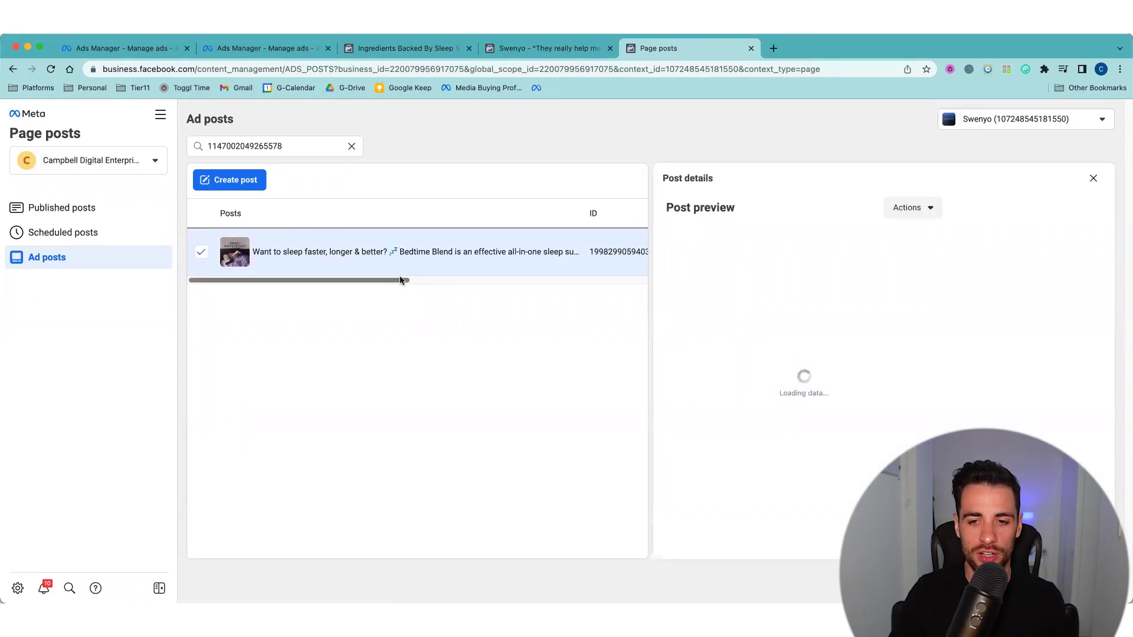
drag(407, 281, 536, 255)
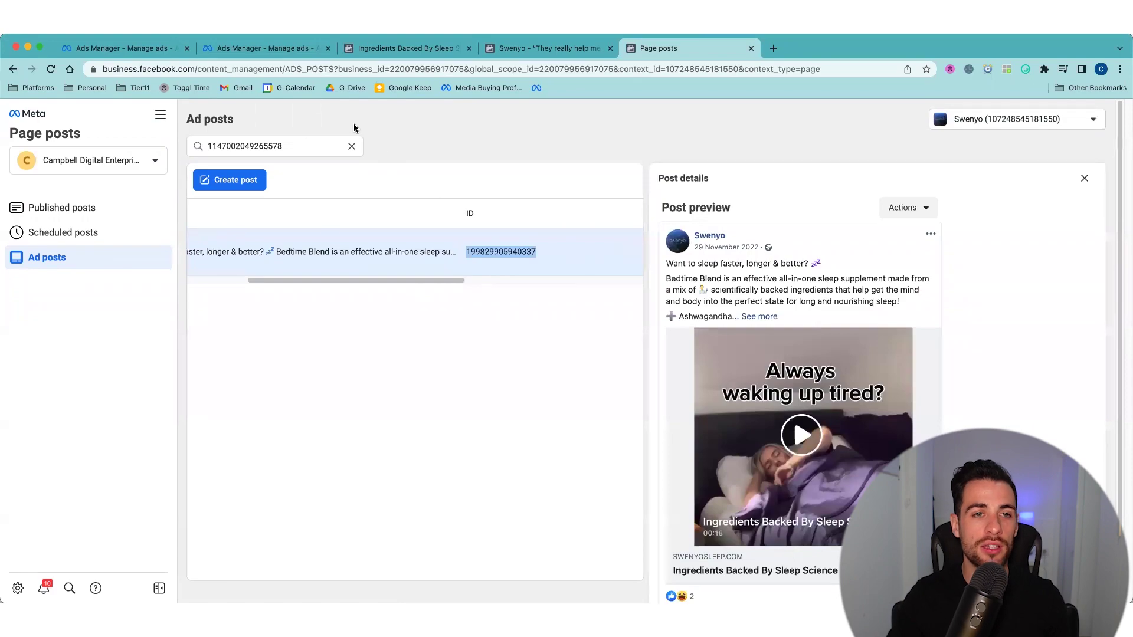
click(236, 48)
click(151, 49)
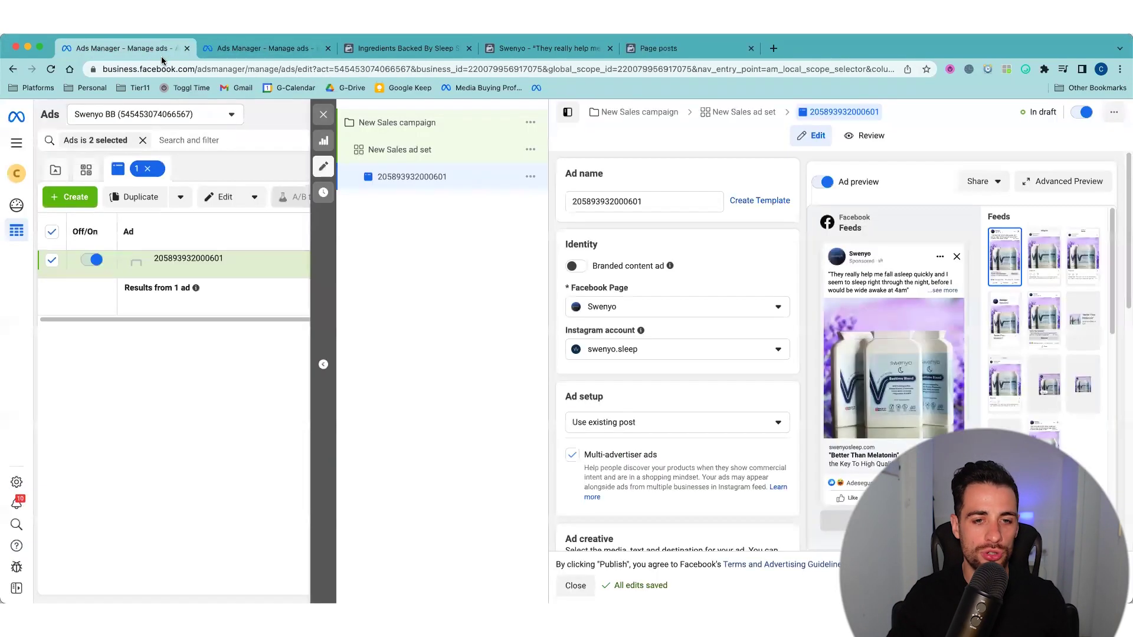
Step: Create a new ad in the New Sales ad set with swenyo.sleep as its Instagram account
click(530, 153)
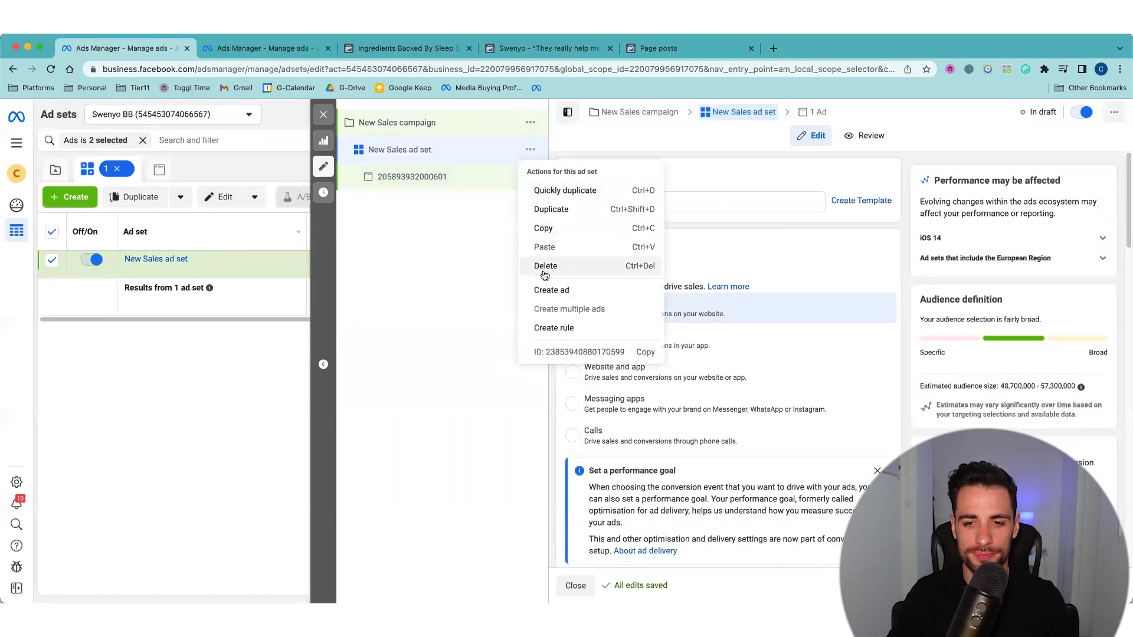
click(544, 269)
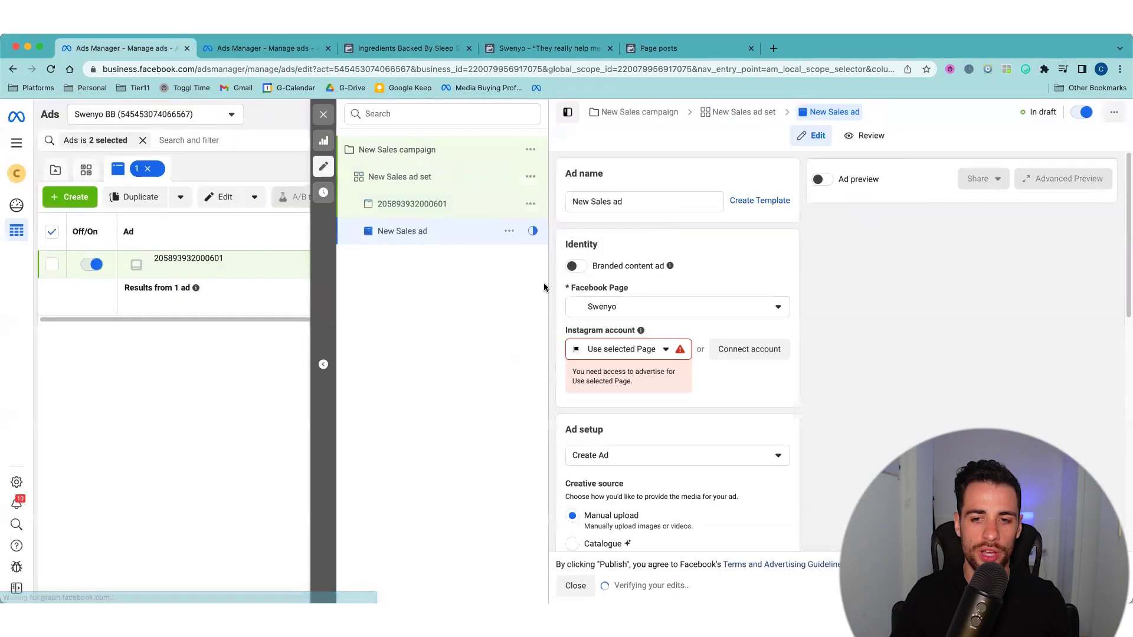
click(626, 349)
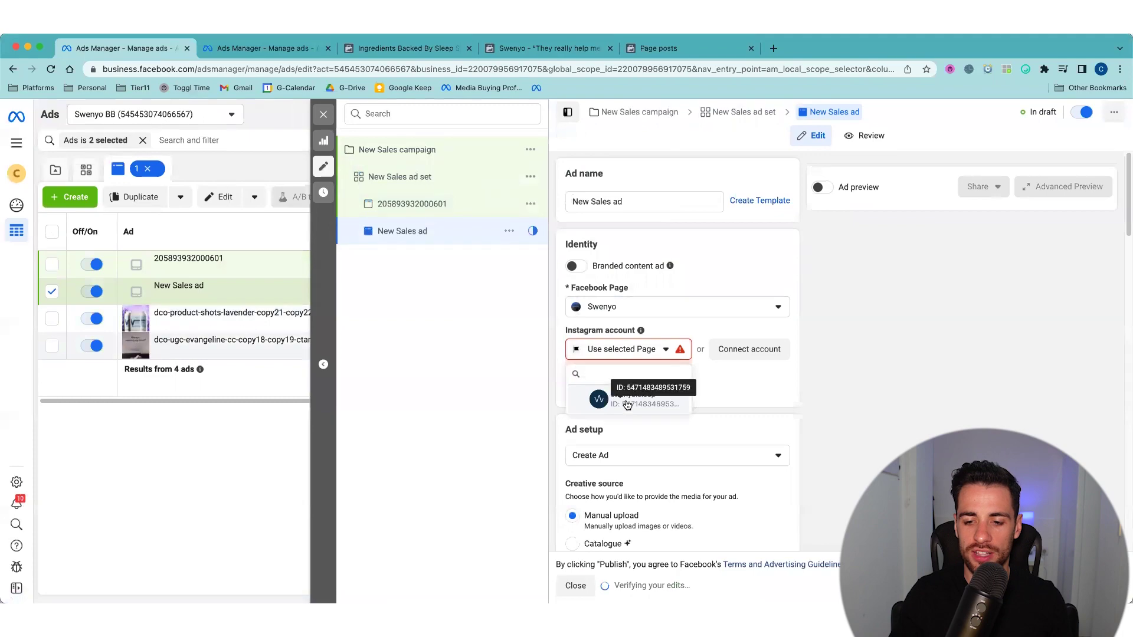
click(628, 403)
click(638, 427)
click(623, 471)
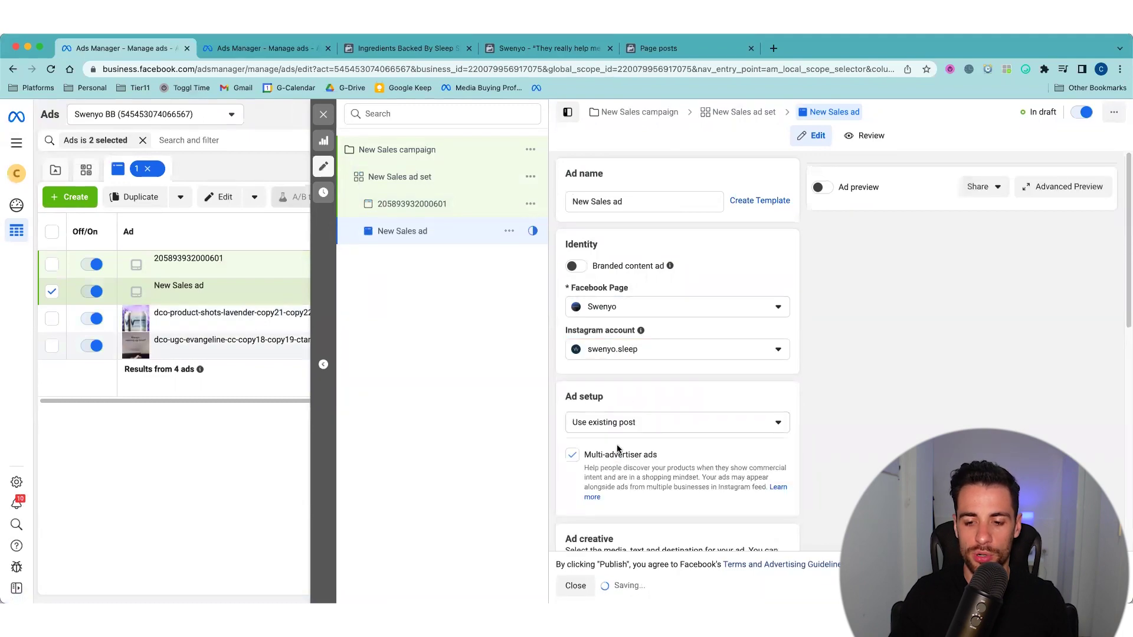
scroll(591, 378, down, 5)
click(596, 364)
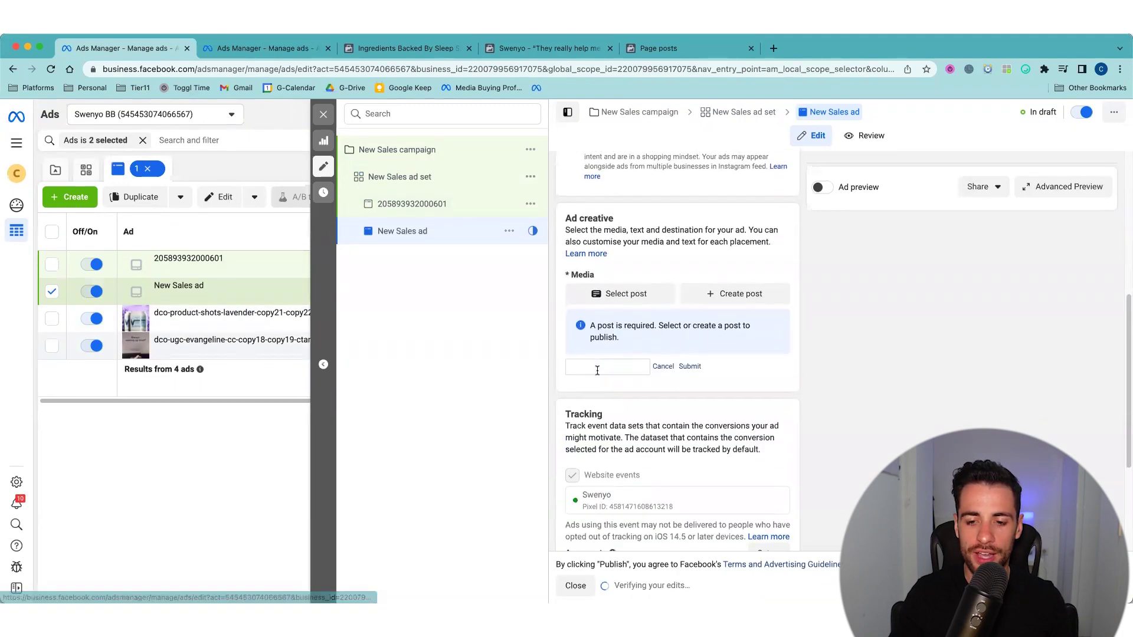
key(super+v)
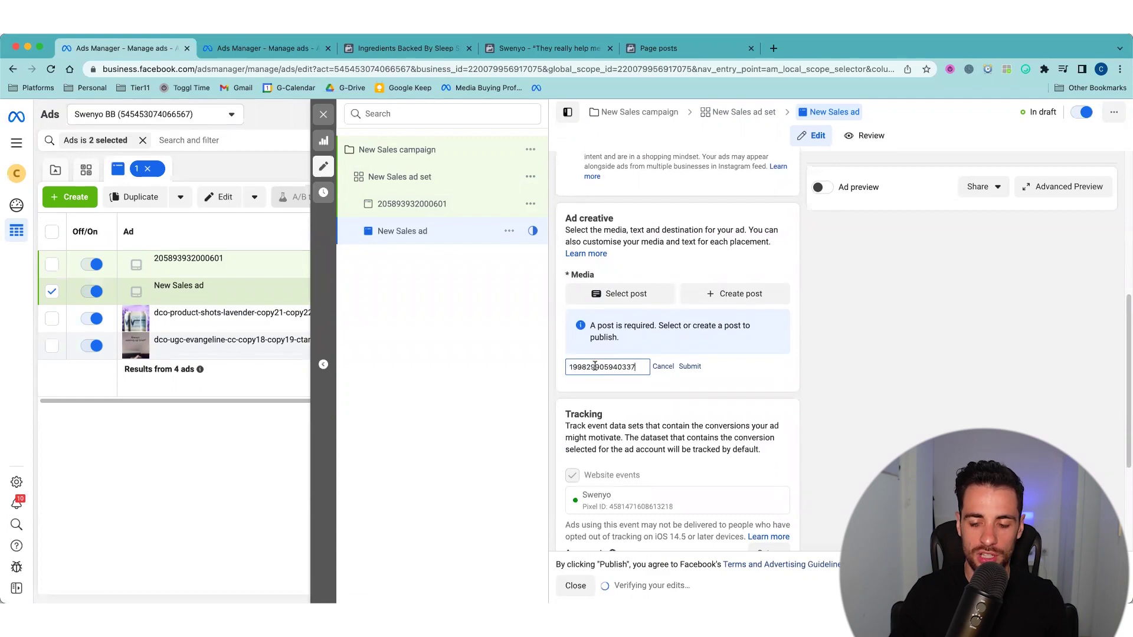
click(686, 367)
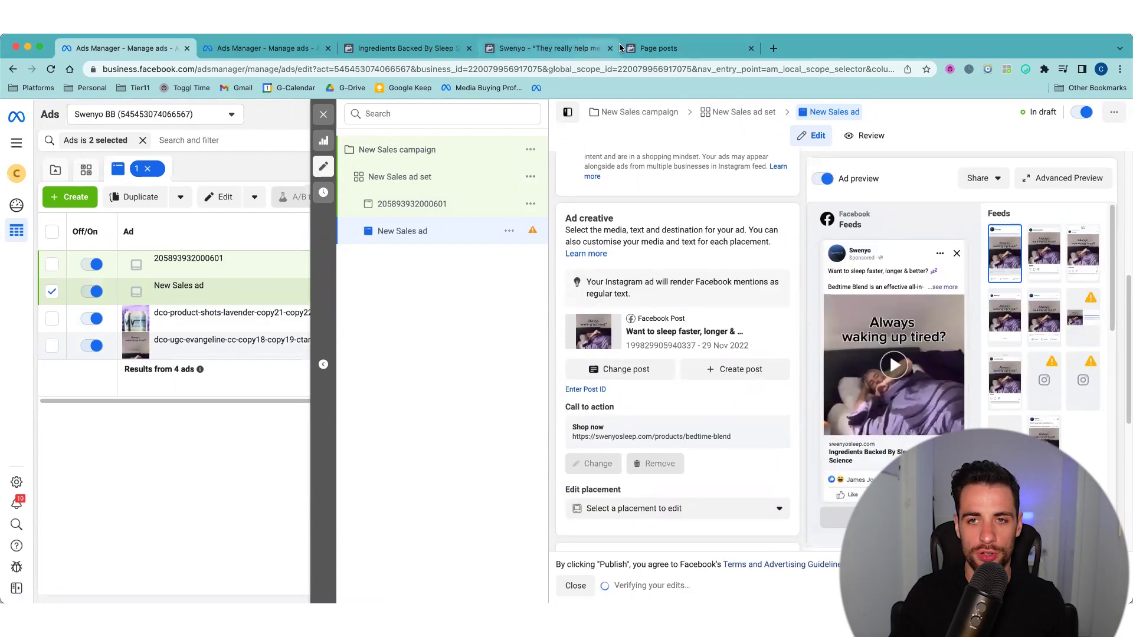
click(521, 51)
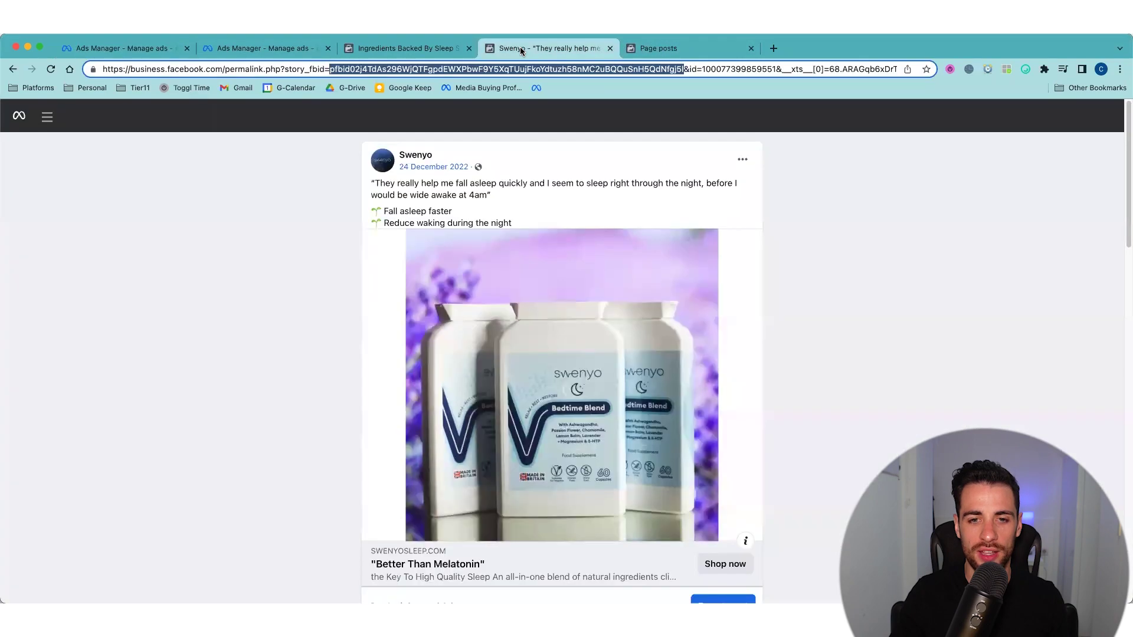
click(422, 43)
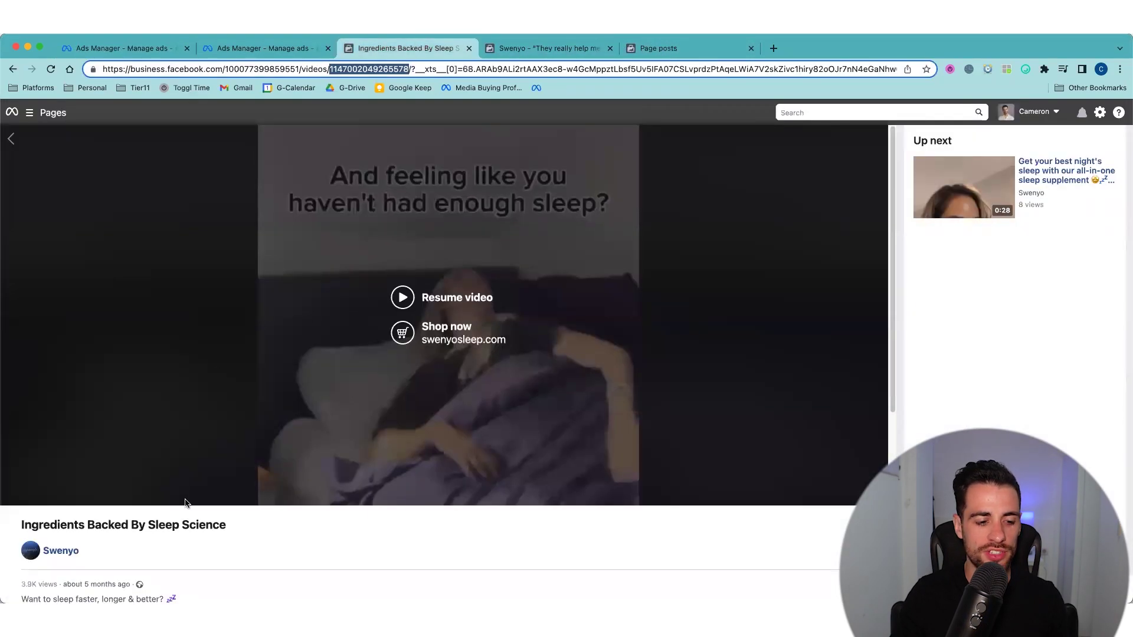
scroll(186, 473, down, 5)
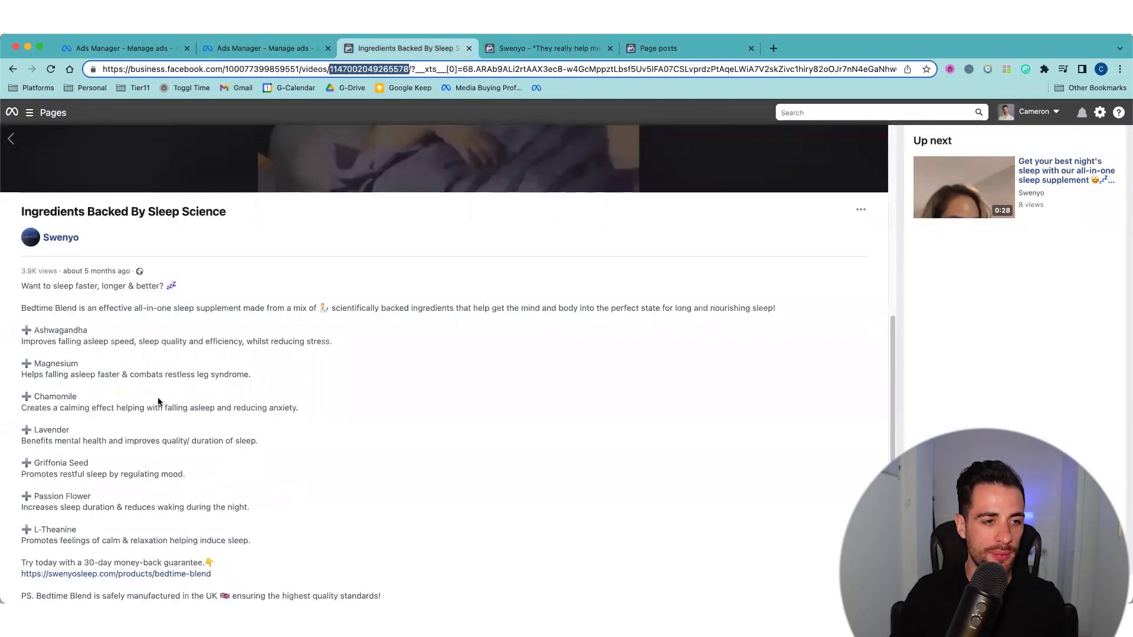
scroll(350, 293, up, 5)
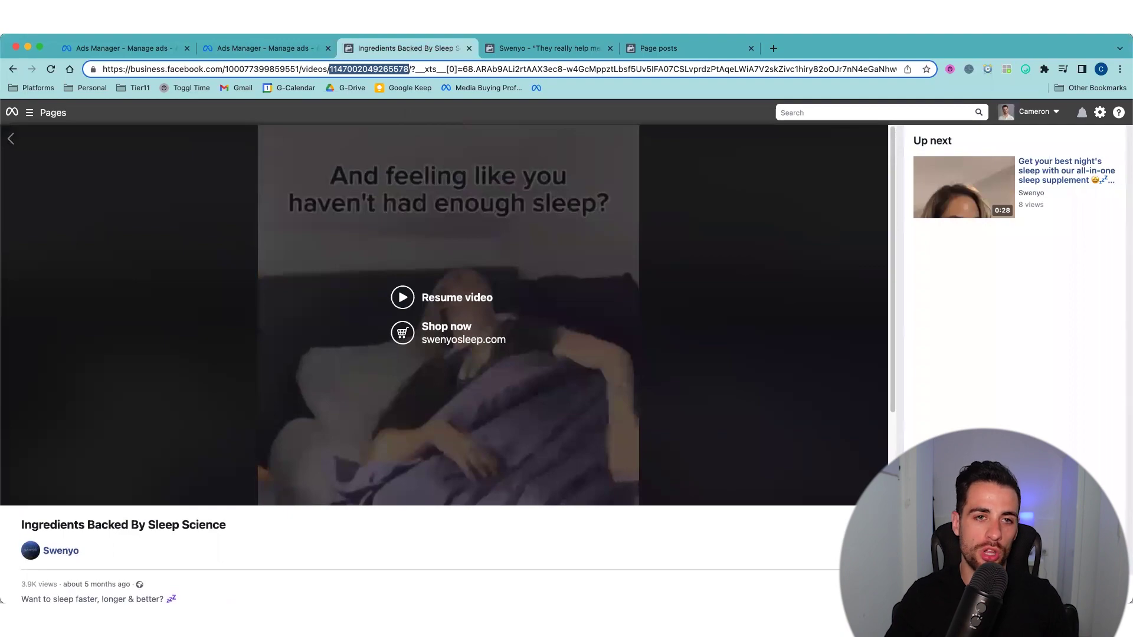
click(498, 44)
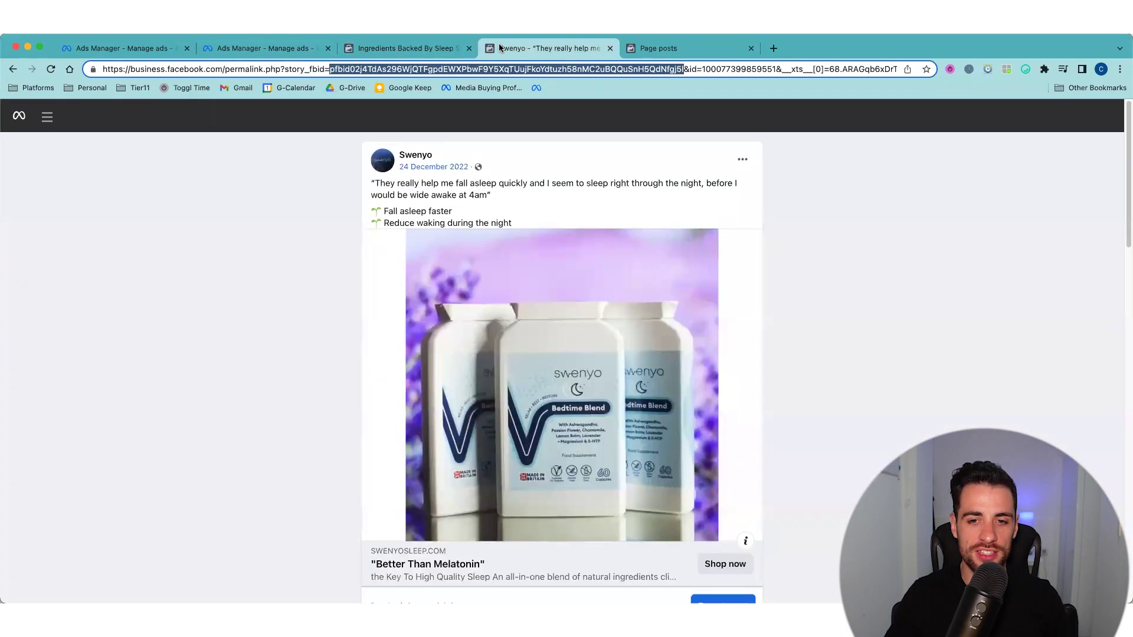
click(429, 47)
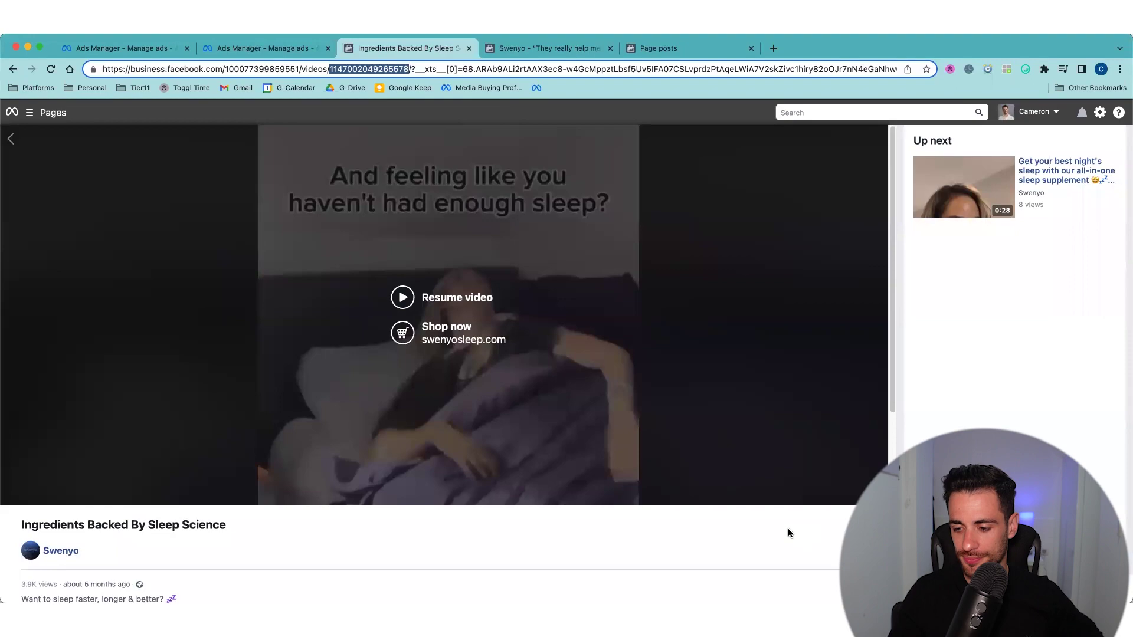
Step: View the video page's source and select the pfbid story ID found by searching 'pfbid'
right_click(713, 524)
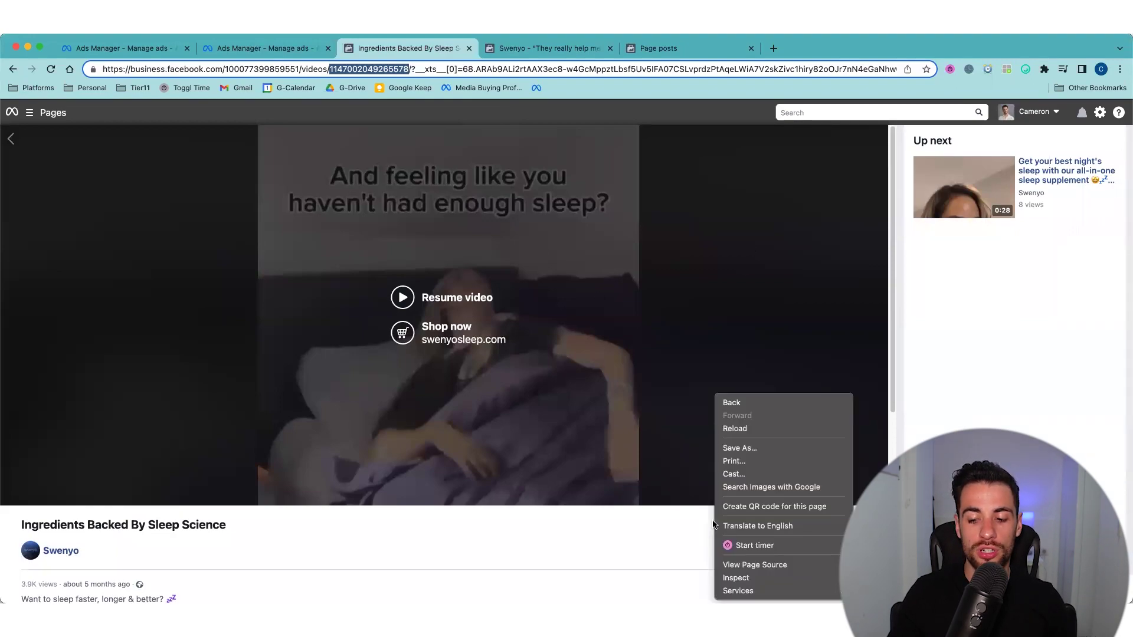
click(742, 566)
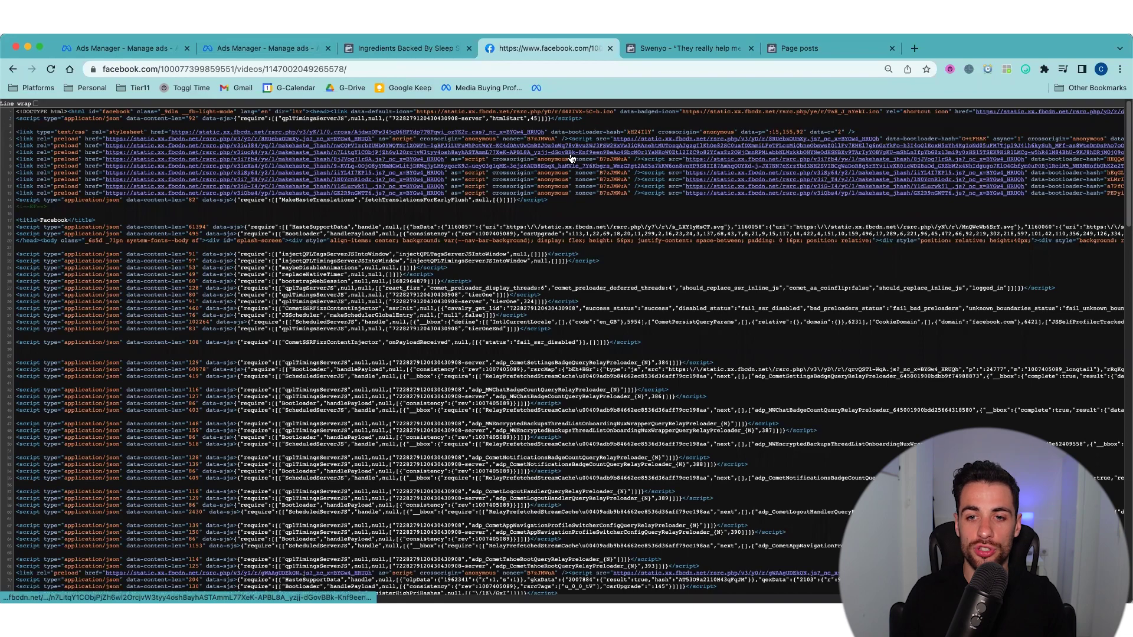
key(super+f)
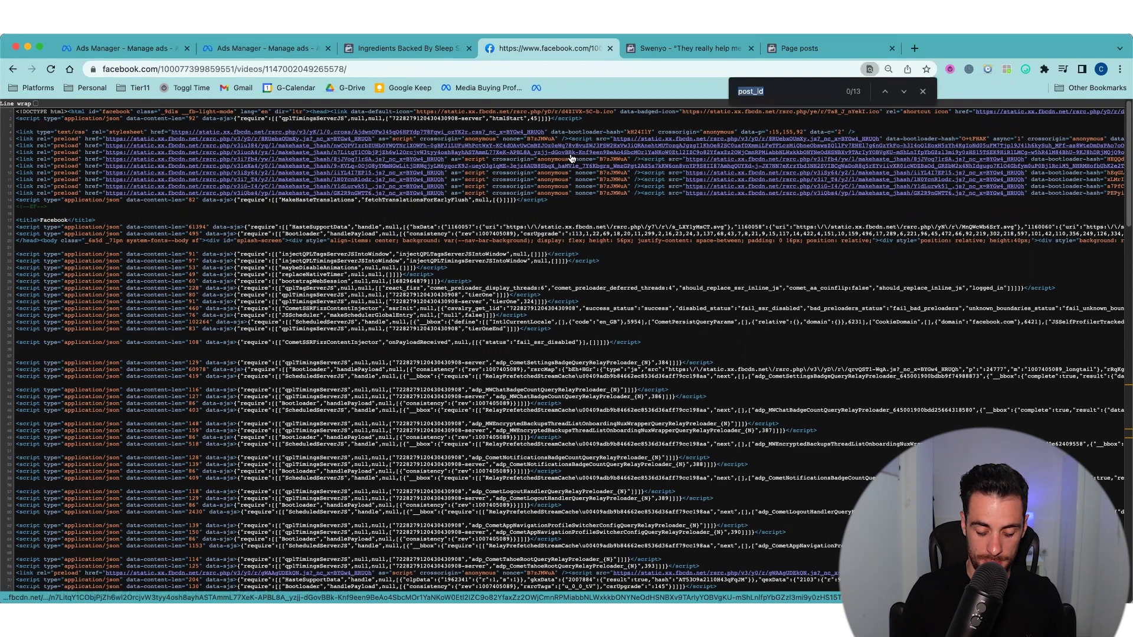
text(pfbid)
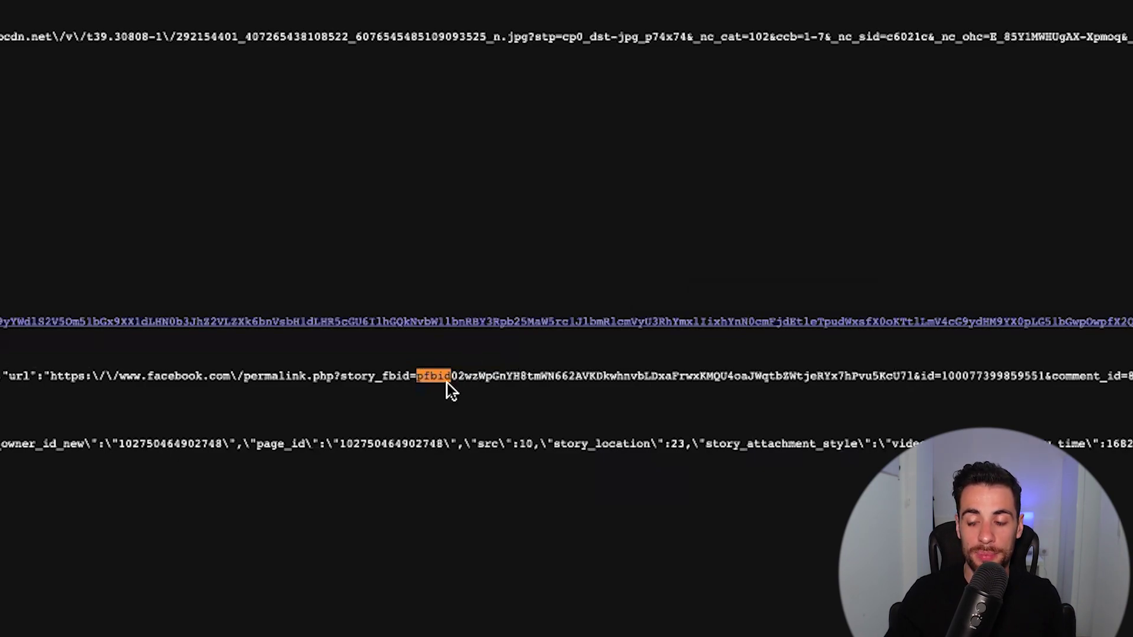
drag(418, 378, 918, 374)
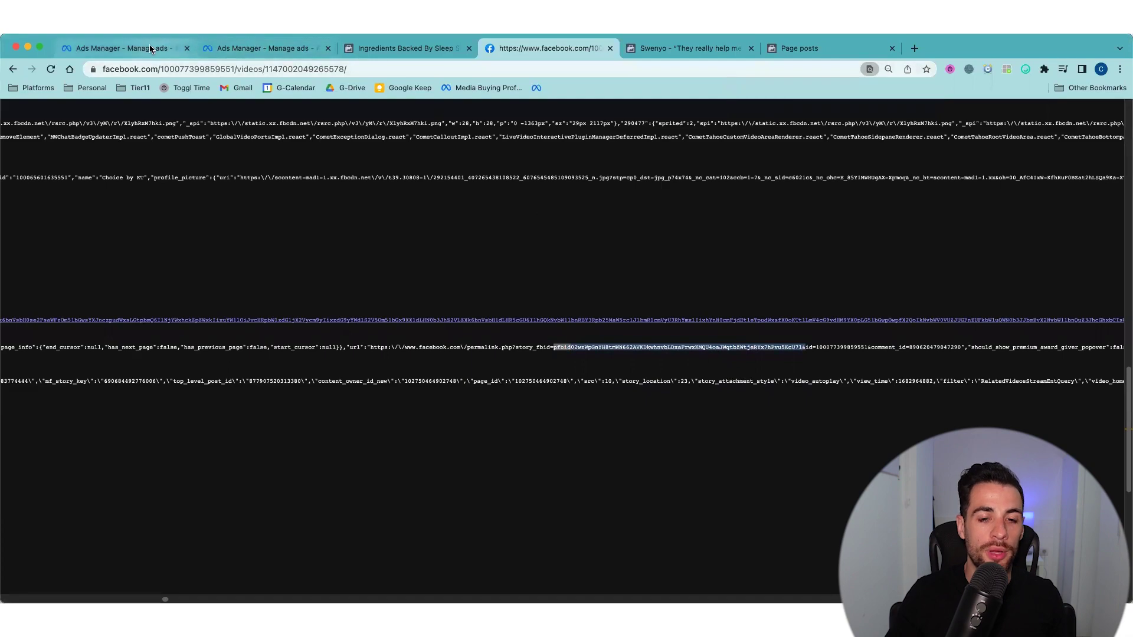
Step: Create another New Sales ad with swenyo.sleep as its Instagram account
click(150, 45)
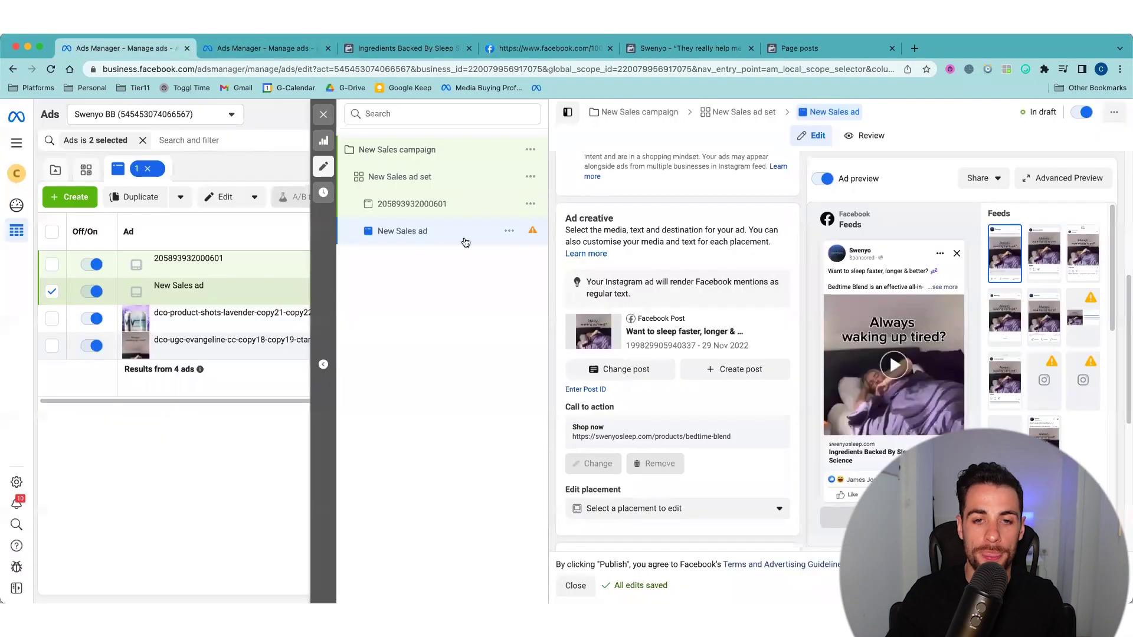
click(528, 178)
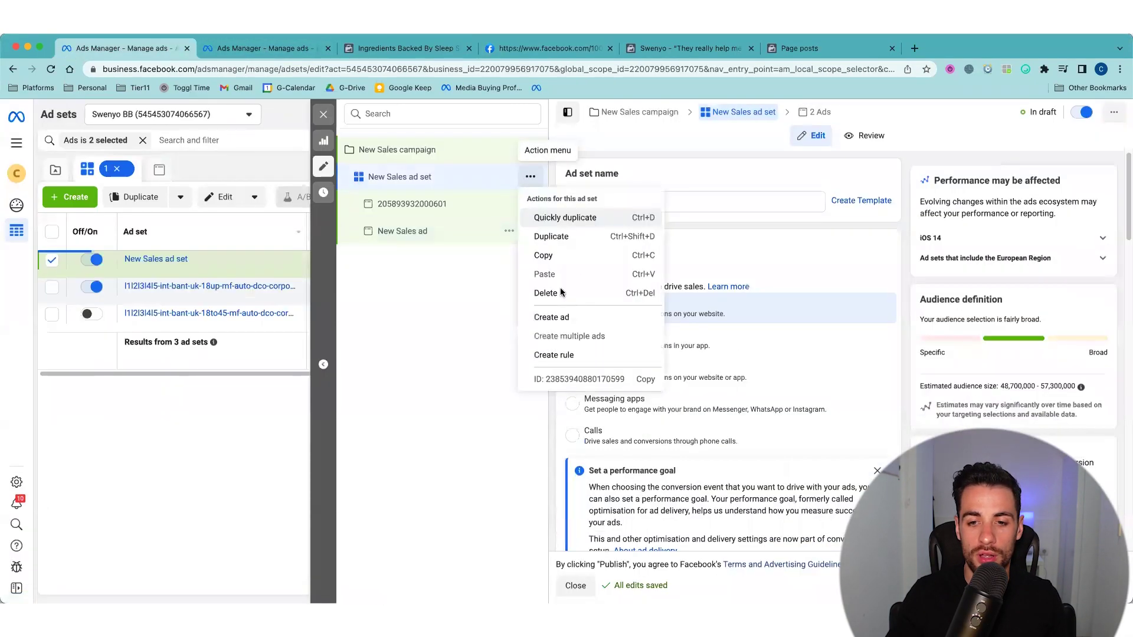
click(552, 318)
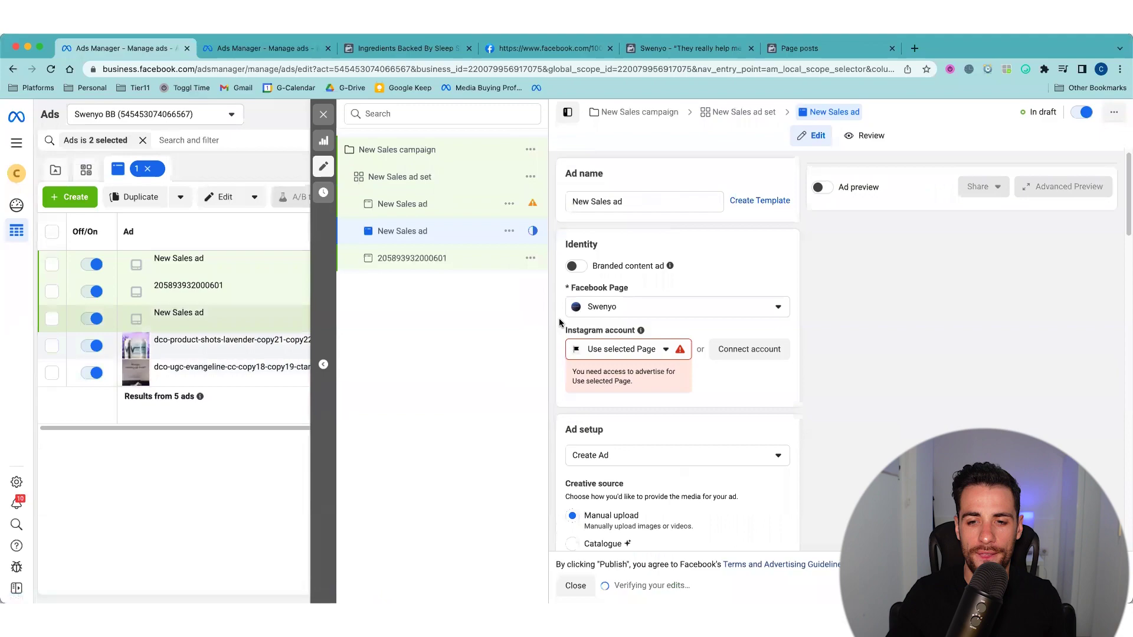
click(614, 350)
click(611, 399)
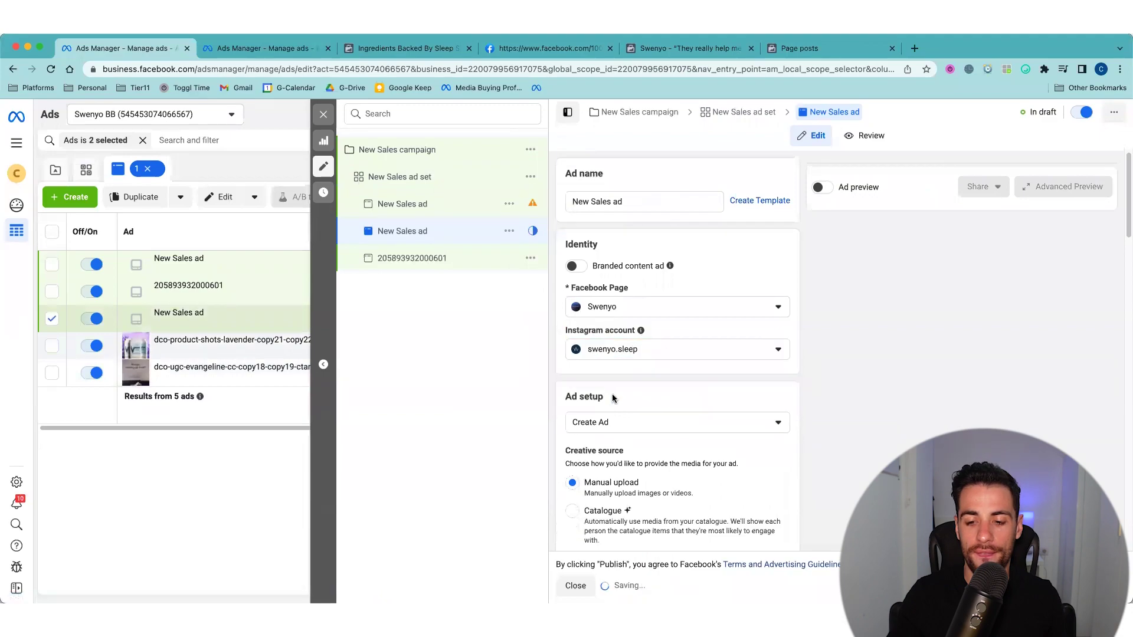
Step: Set the ad to use an existing post by submitting the pasted pfbid as its post ID
click(644, 435)
click(640, 471)
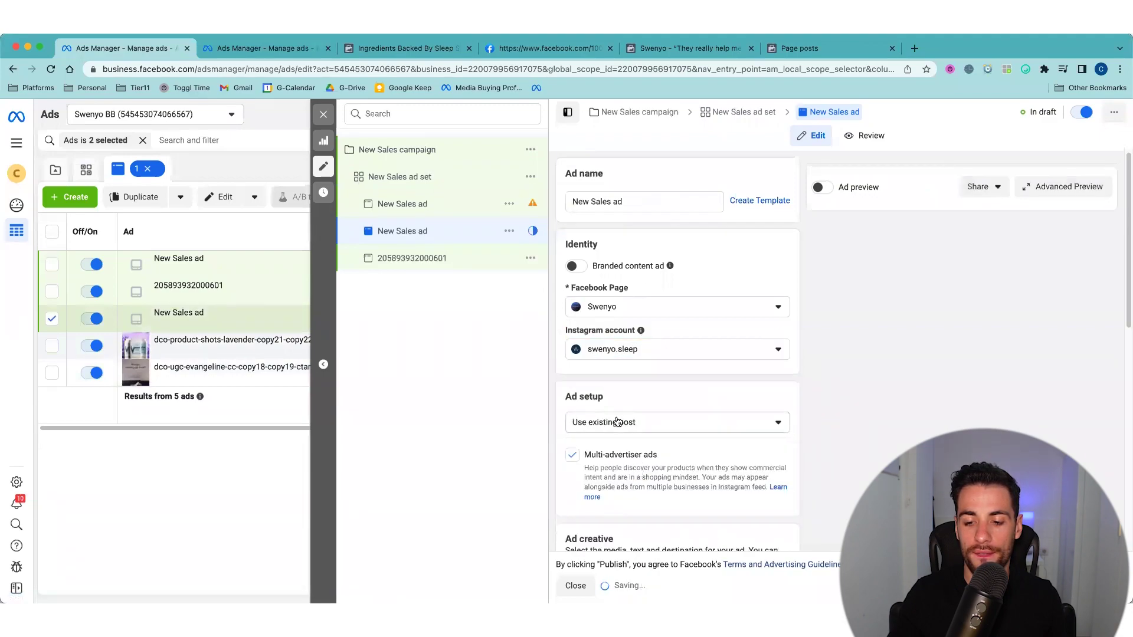
scroll(614, 418, down, 2)
scroll(614, 417, down, 4)
click(590, 338)
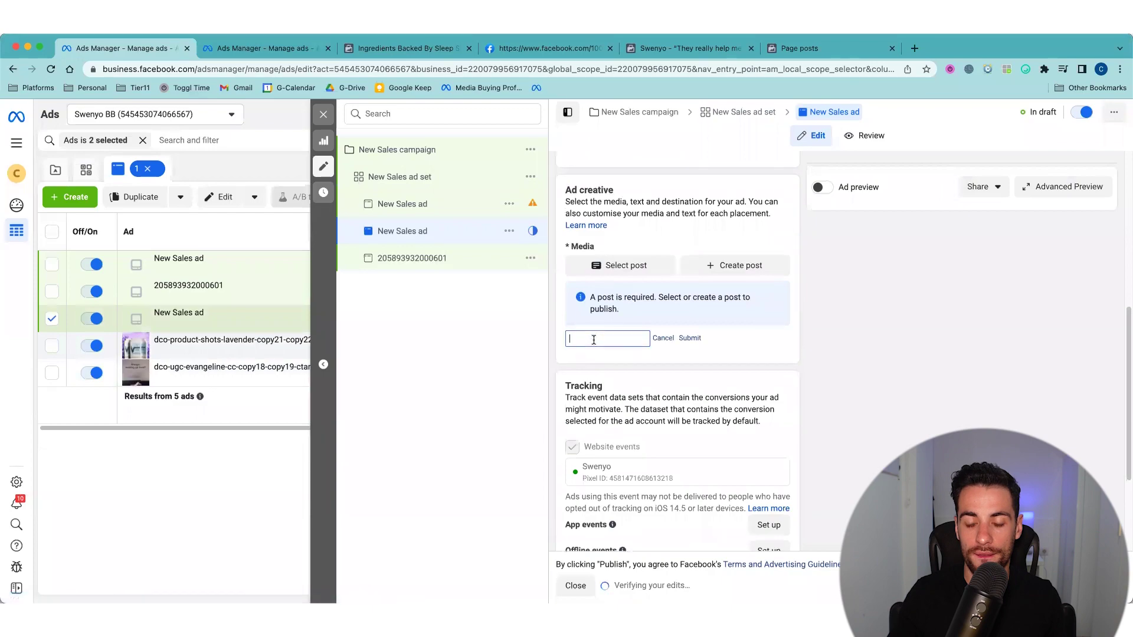
key(super+v)
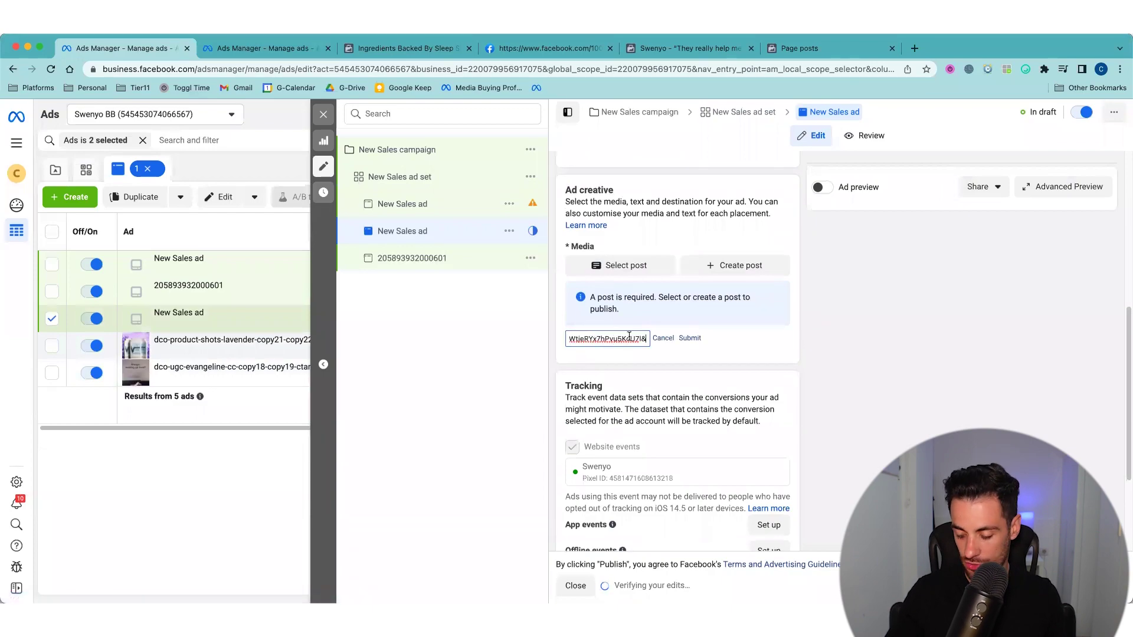
key(Left)
drag(615, 342, 518, 338)
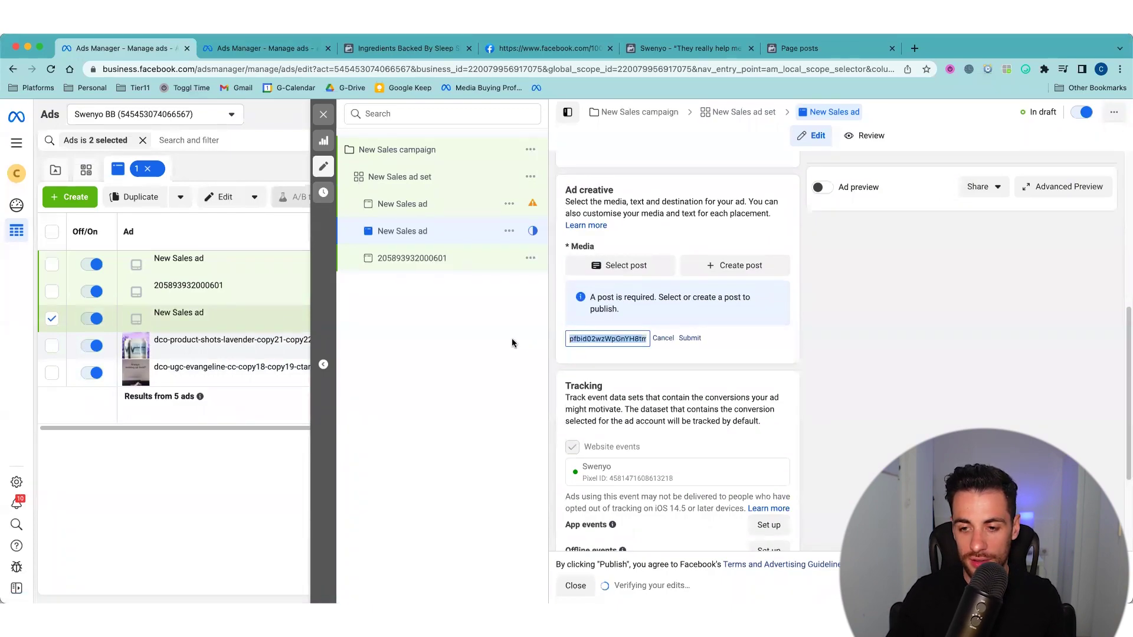
click(689, 338)
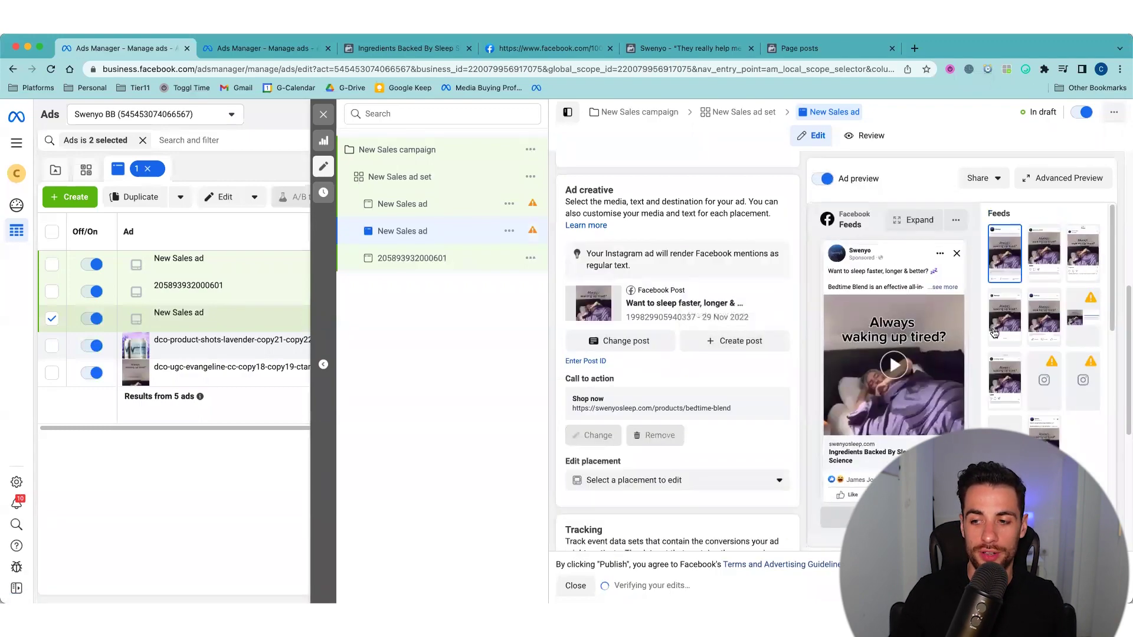
click(360, 52)
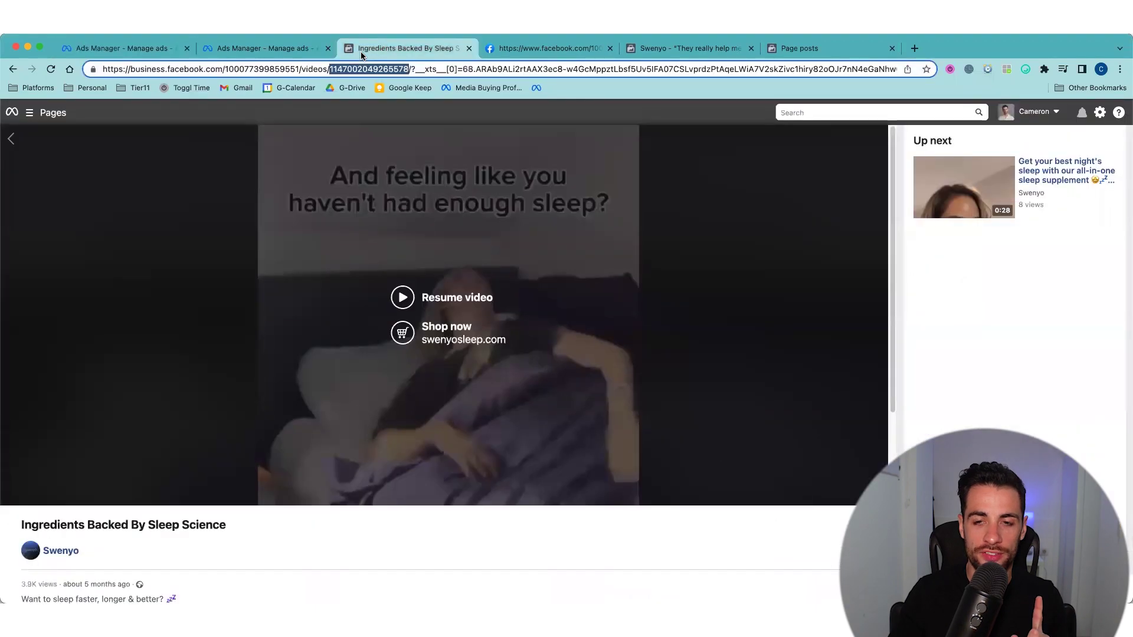
click(294, 52)
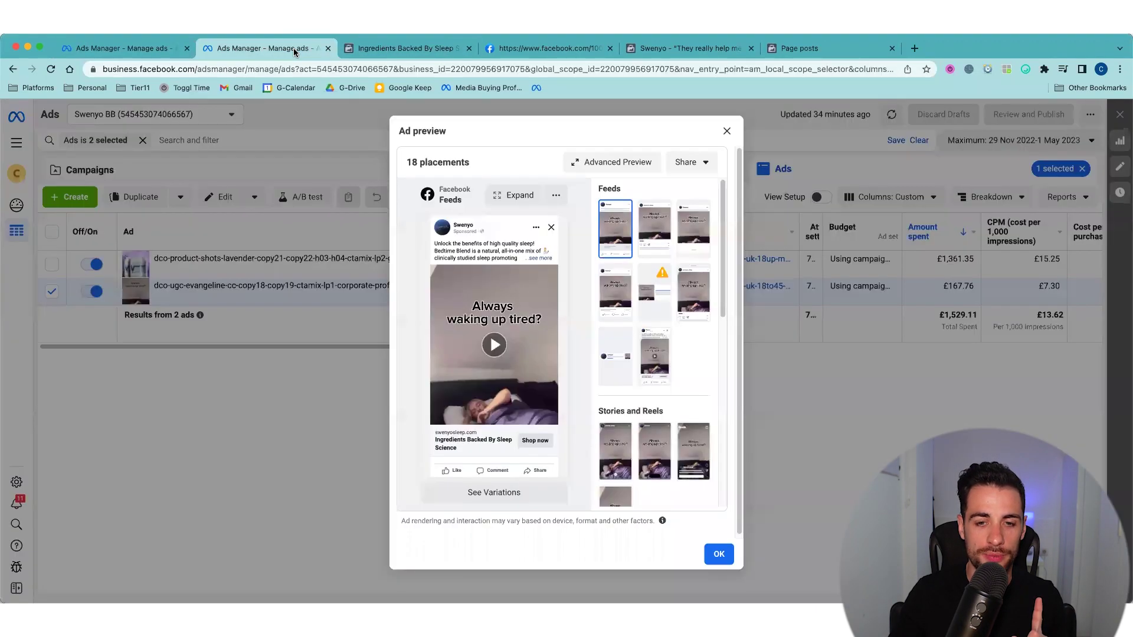
click(508, 48)
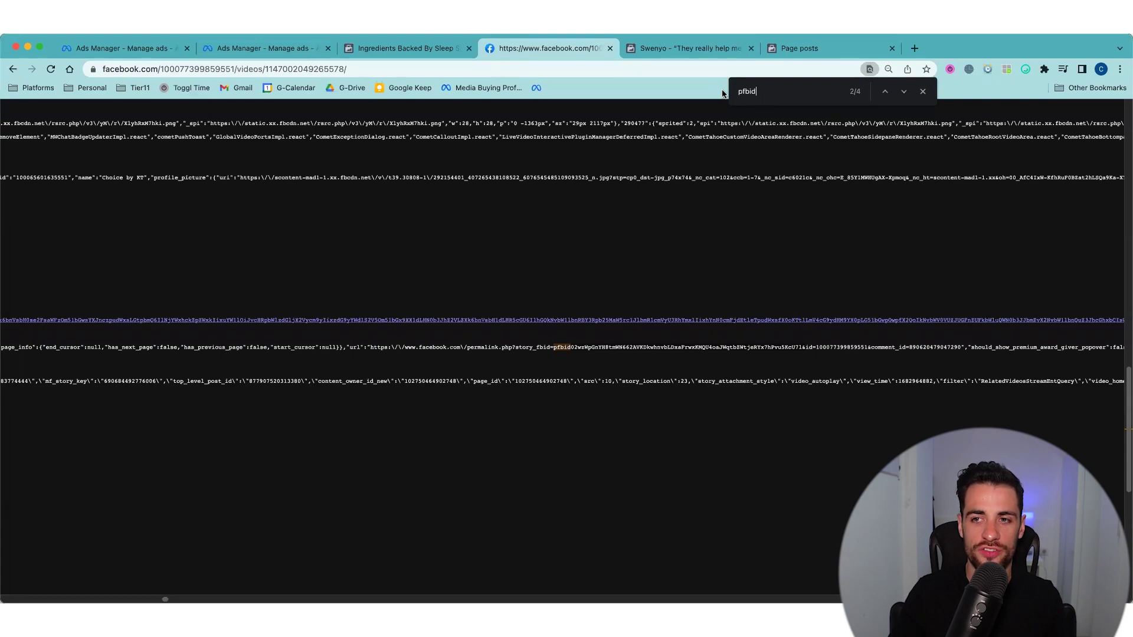
key(super+f)
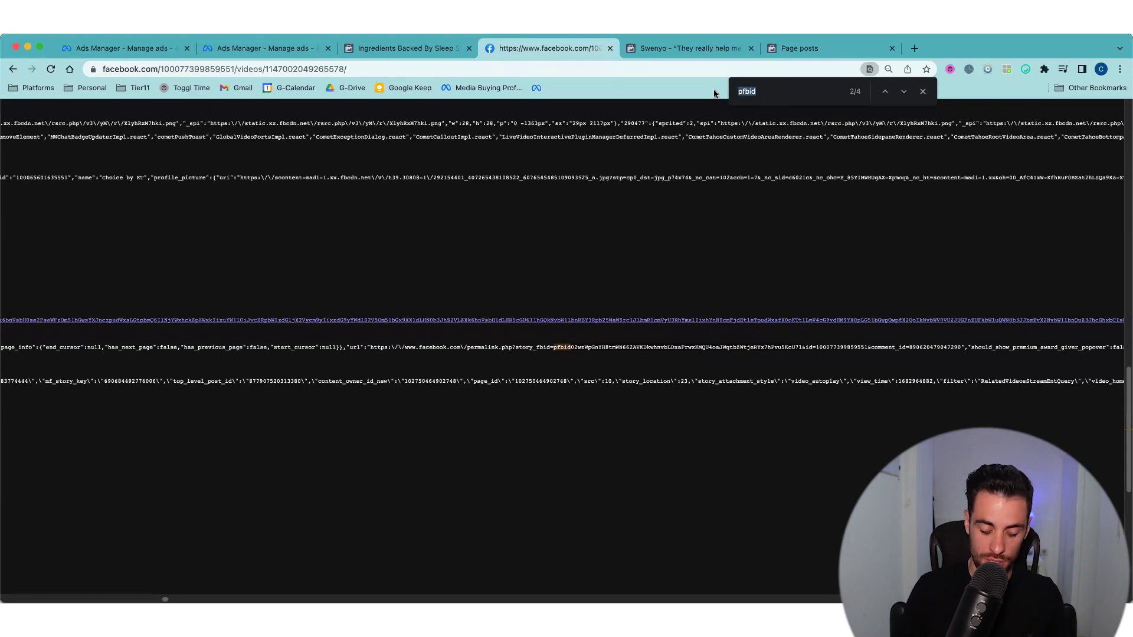
text(post)
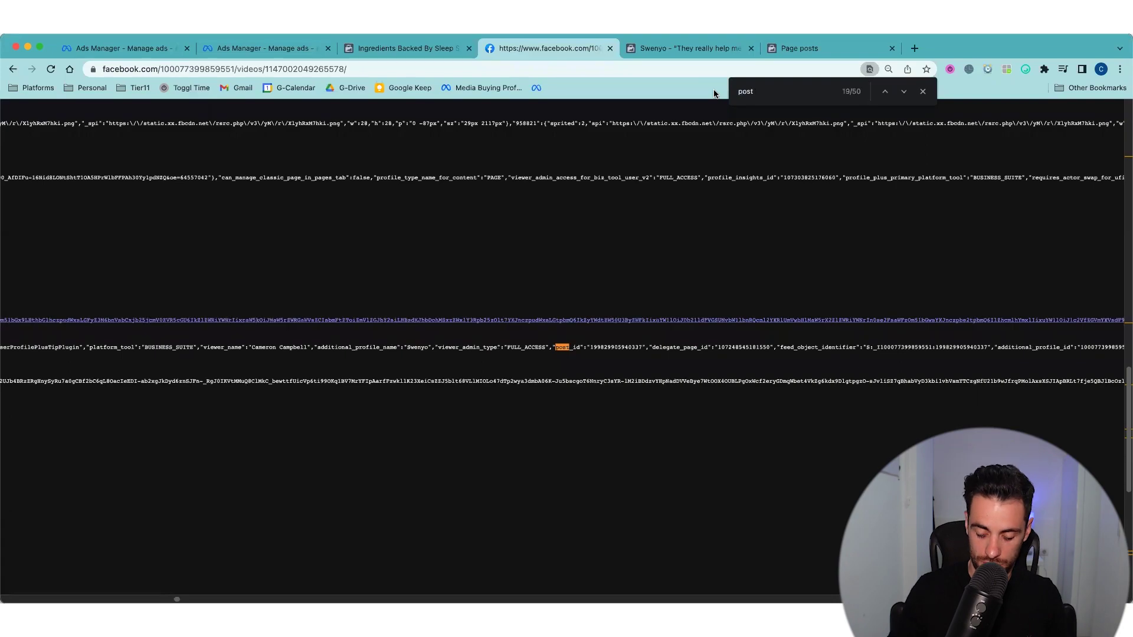
text(_id)
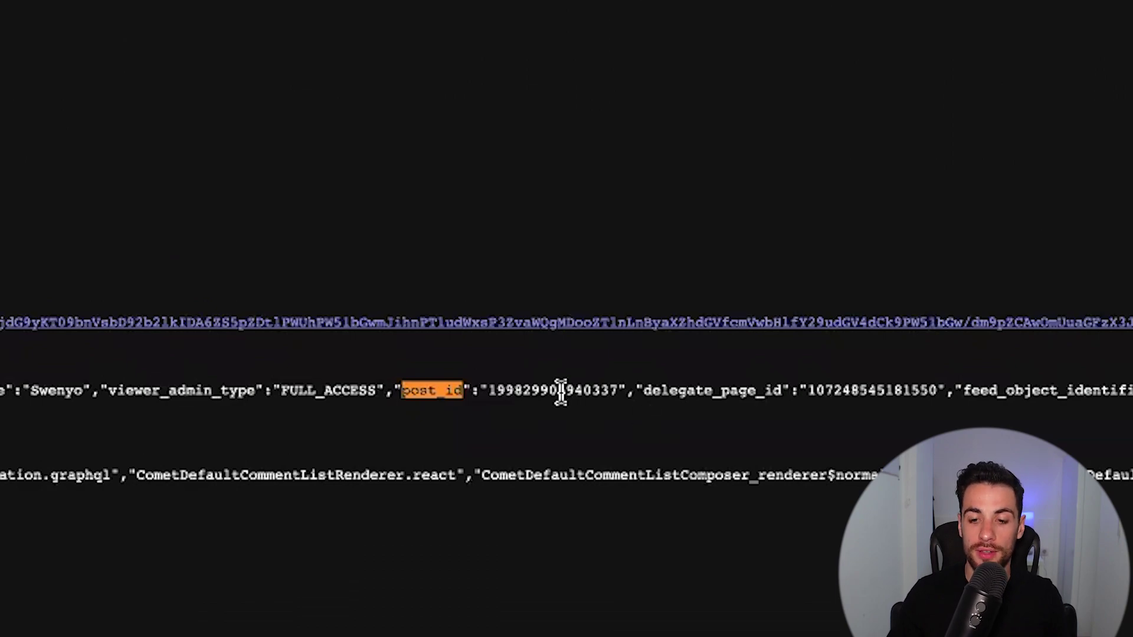
drag(486, 394, 620, 391)
key(super+c)
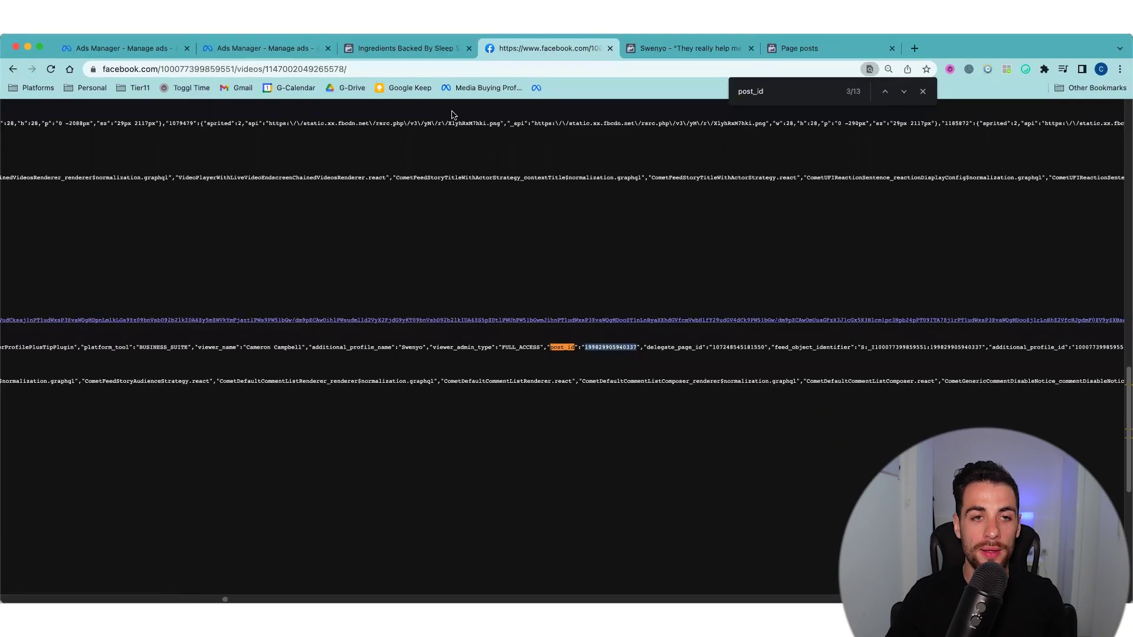
click(275, 48)
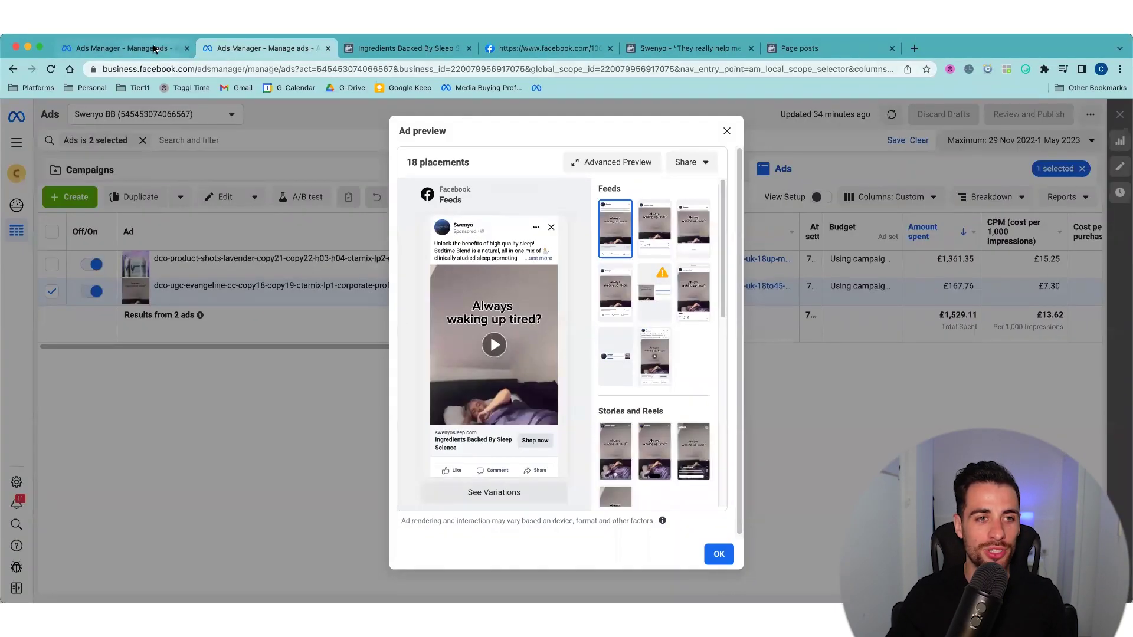
click(135, 49)
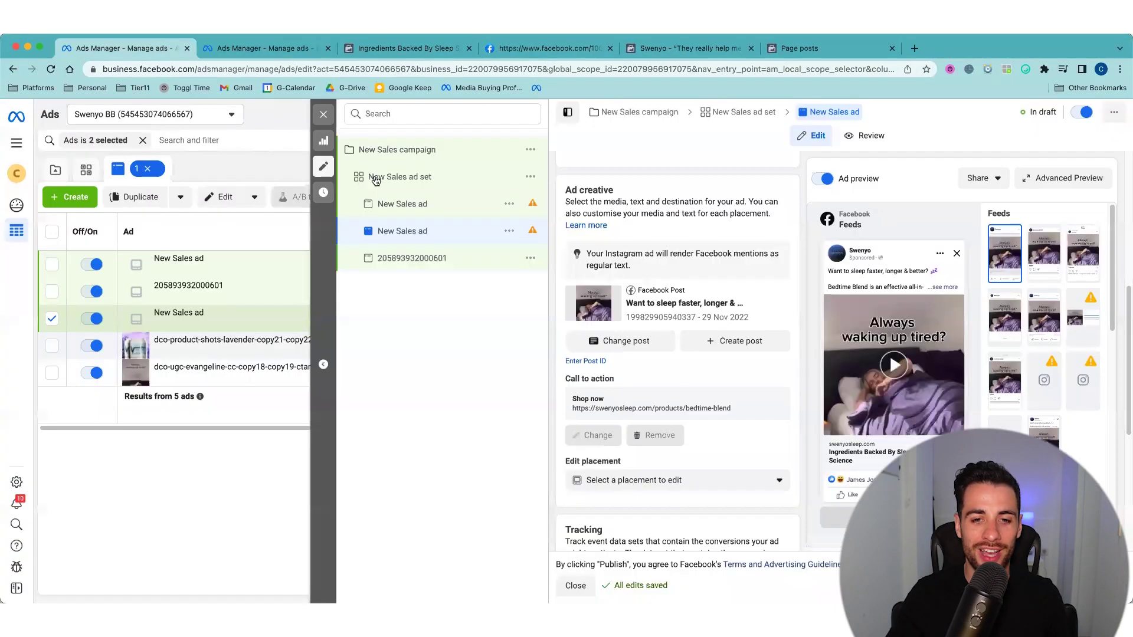
Step: Create a third New Sales ad with swenyo.sleep as its Instagram account
click(530, 177)
click(550, 318)
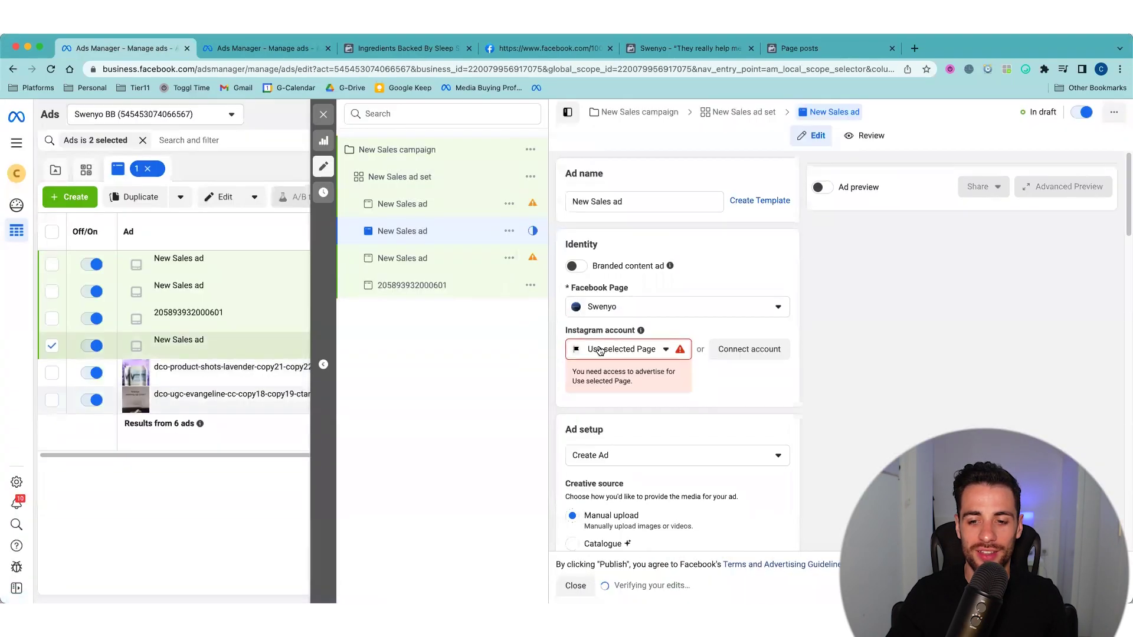
click(608, 350)
click(632, 396)
click(614, 423)
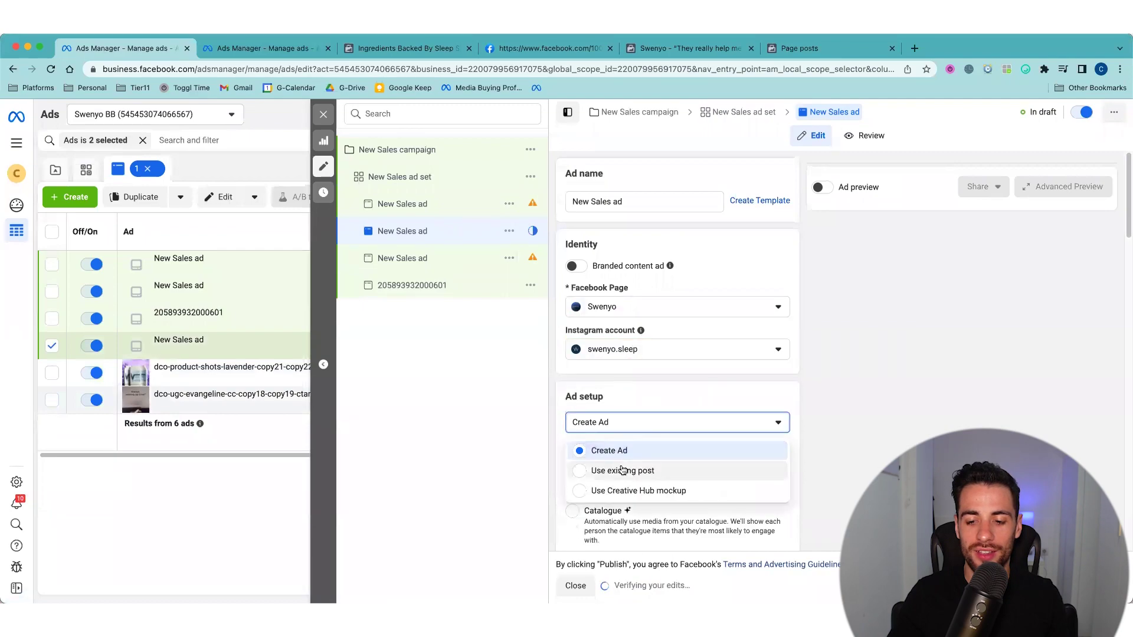
click(622, 466)
scroll(624, 457, down, 5)
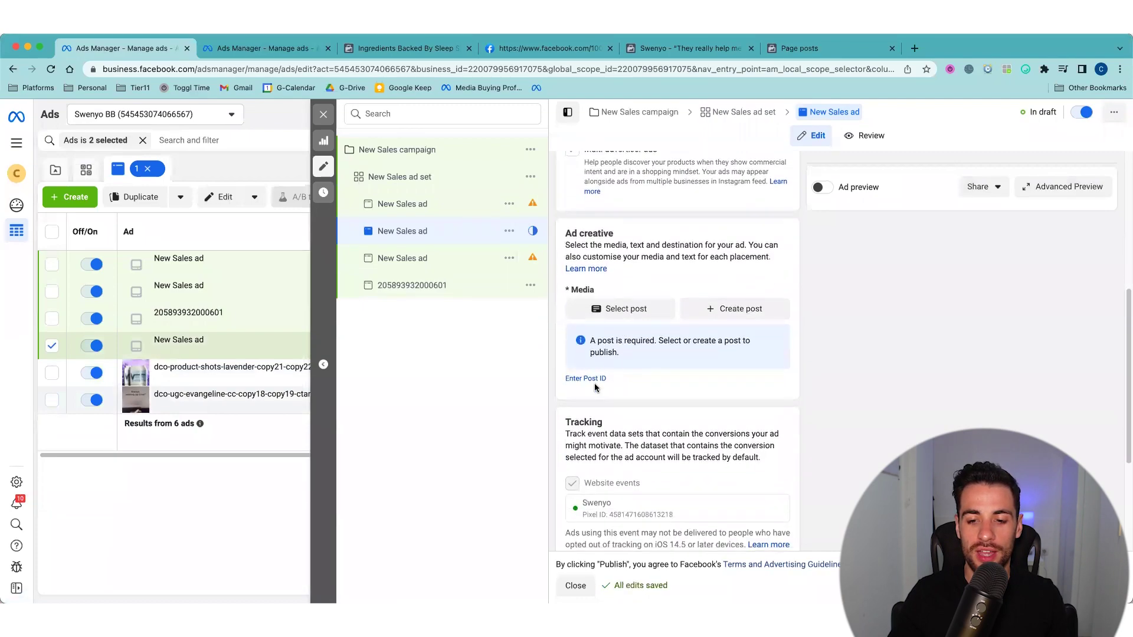
click(595, 381)
key(super+v)
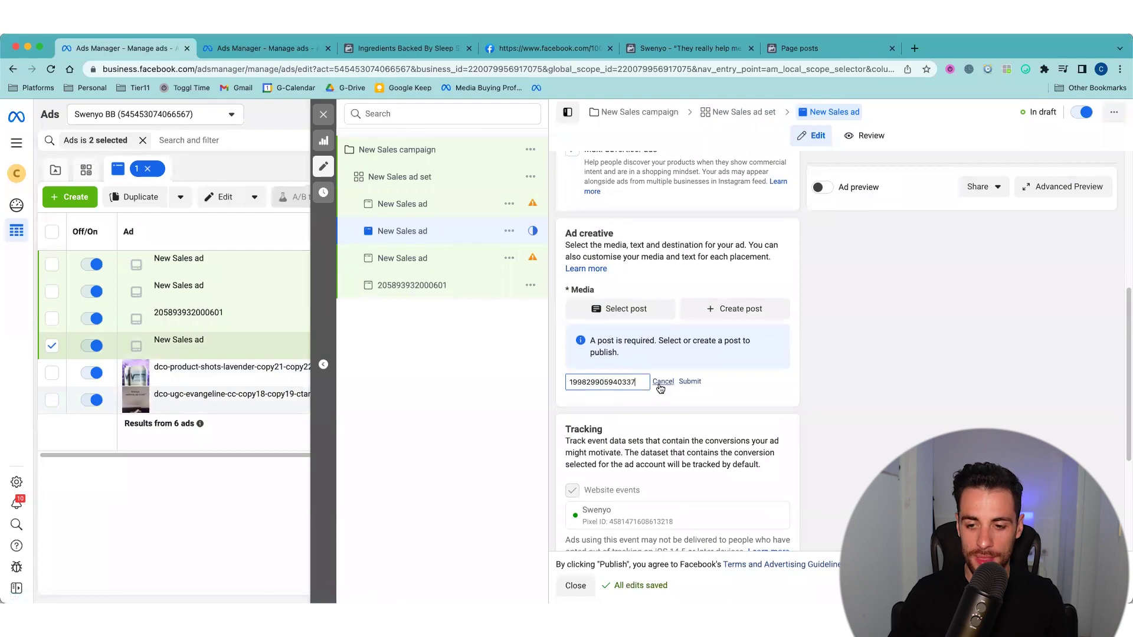
click(691, 383)
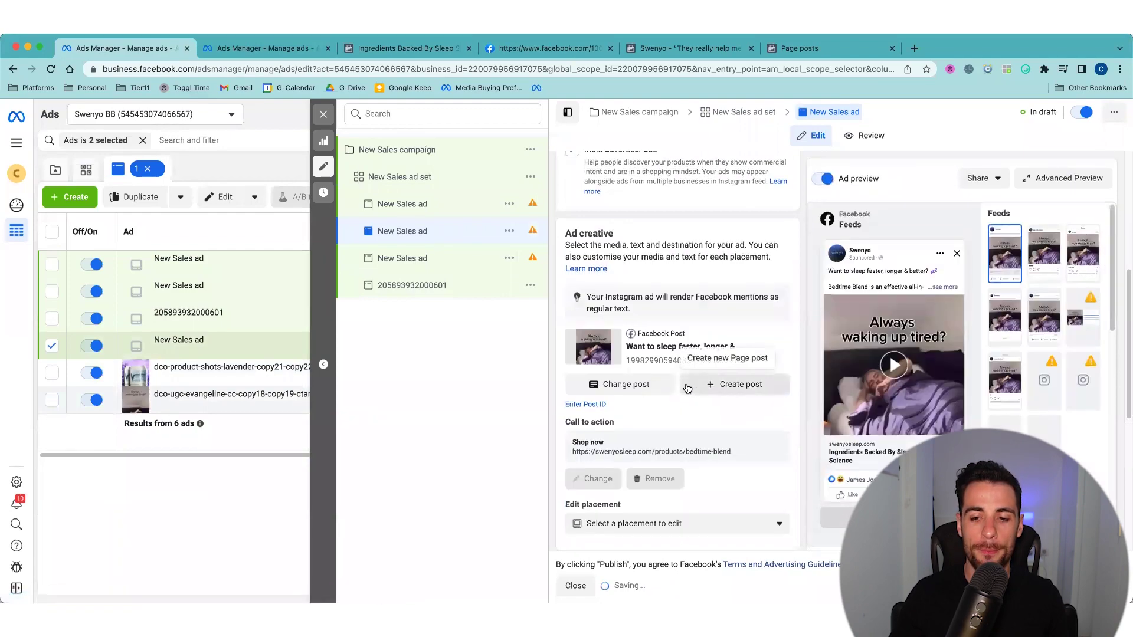